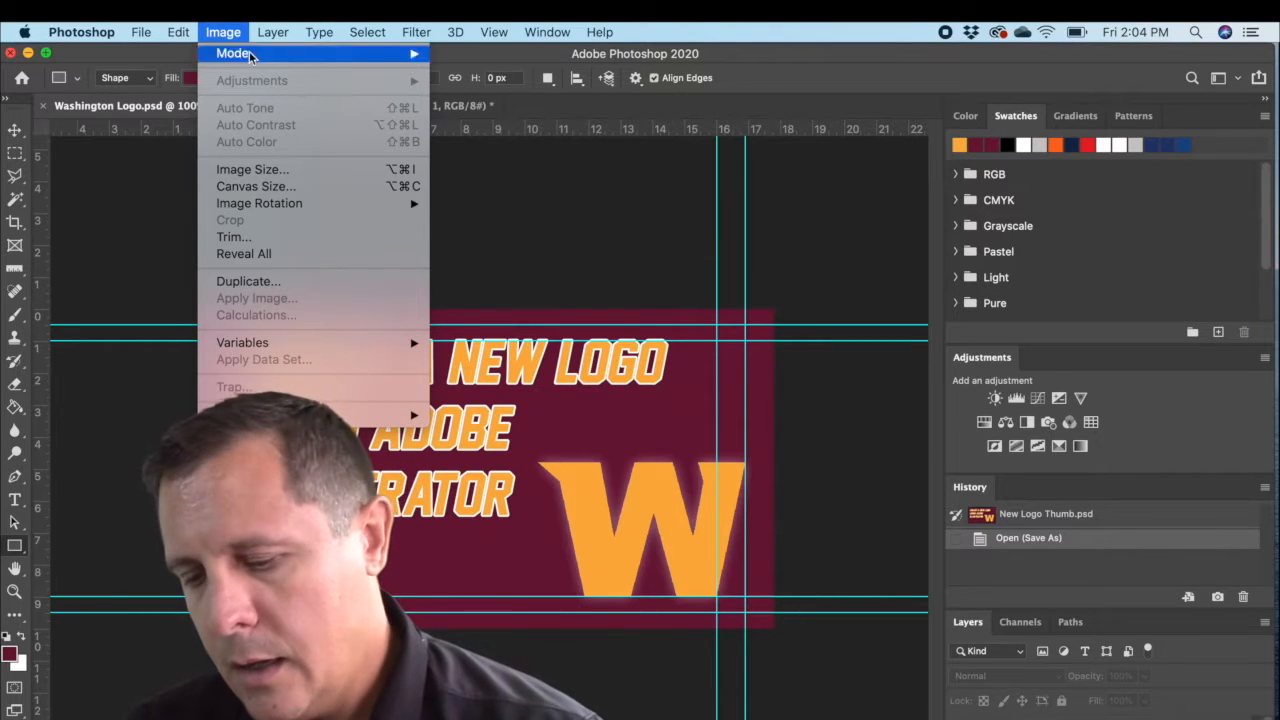
{"action": "mouse_move", "coordinate": [424, 343]}
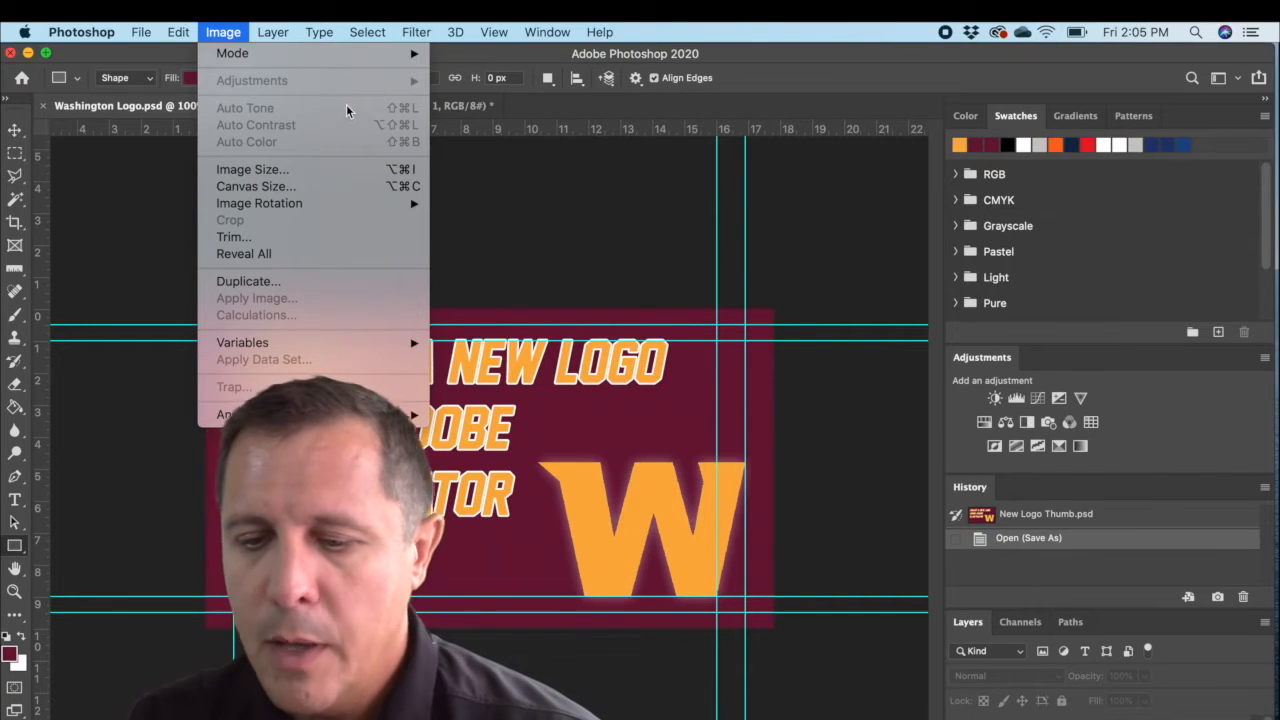
{"action": "left_click", "coordinate": [875, 57]}
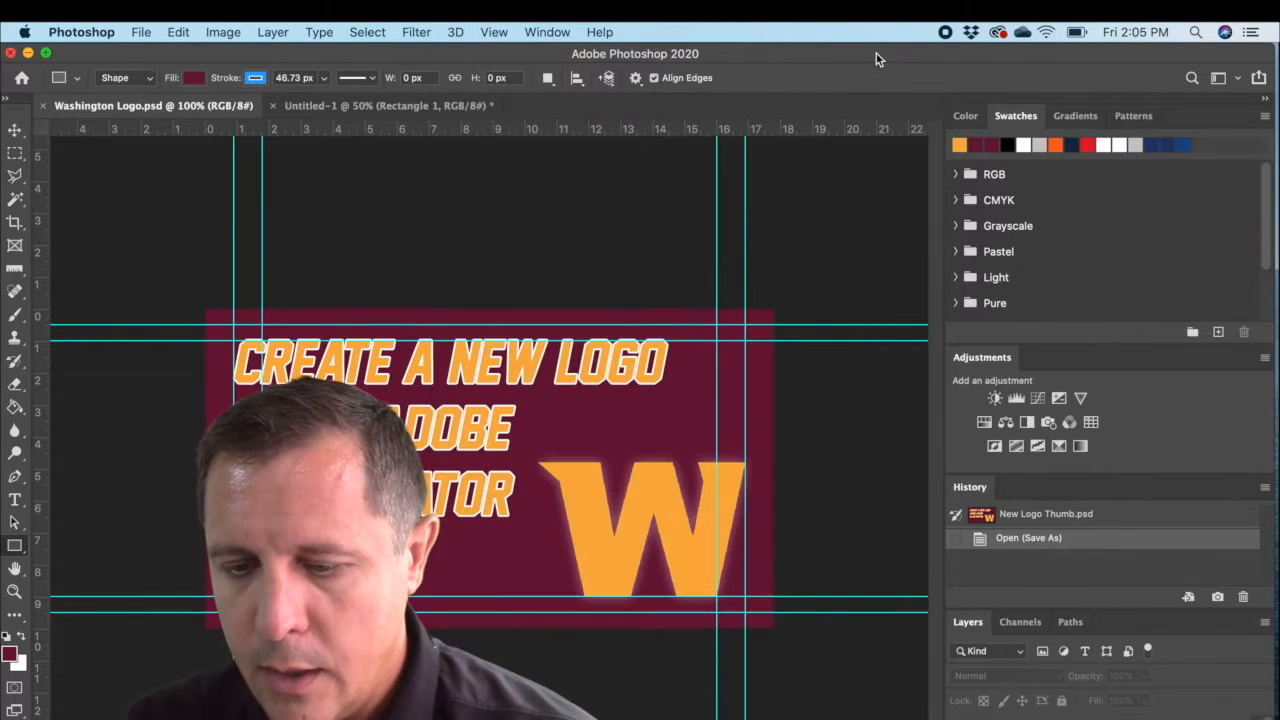
Step: Try enlarging the canvas height to 15 inches with a centered anchor, and undo the canvas change
{"action": "left_click", "coordinate": [222, 32]}
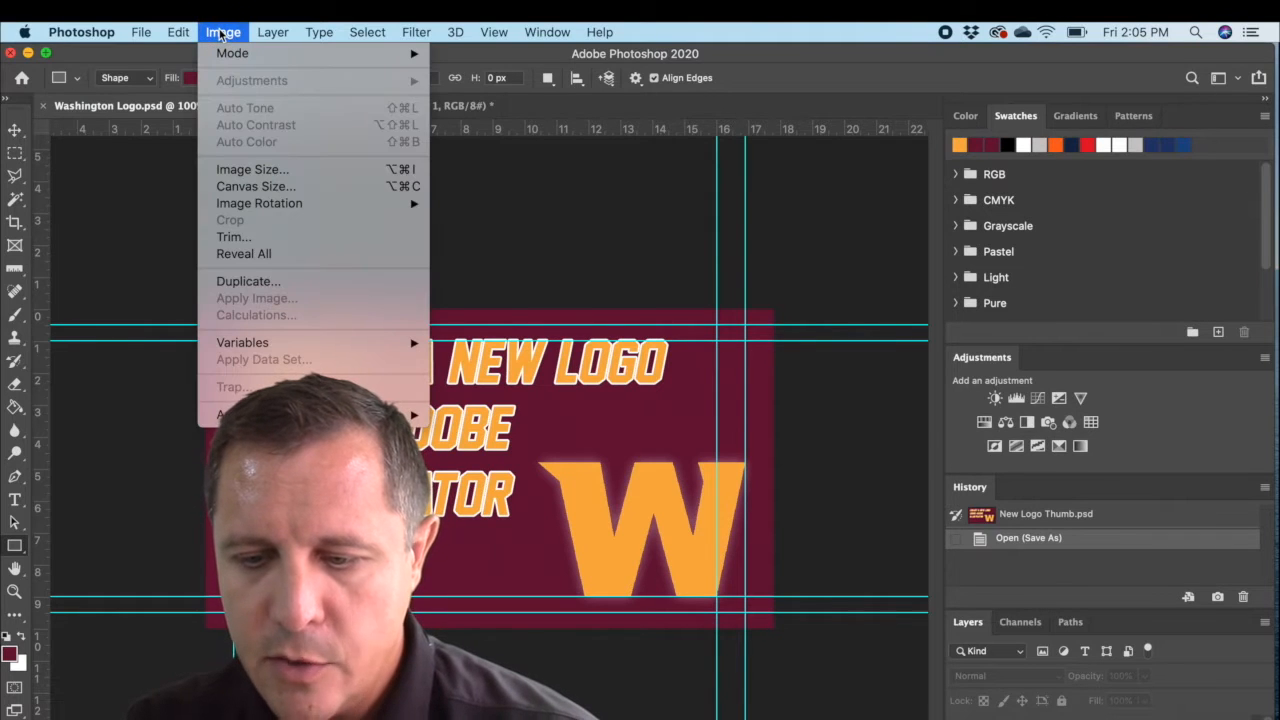
{"action": "mouse_move", "coordinate": [287, 205]}
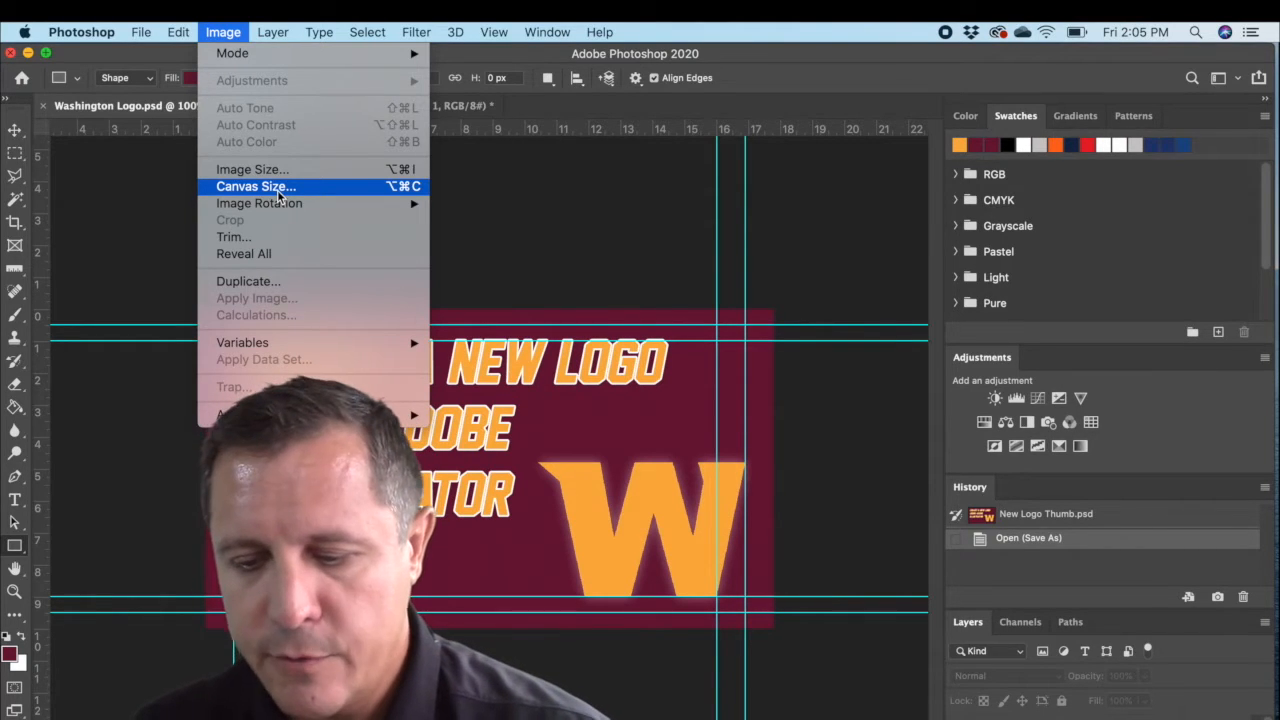
{"action": "left_click", "coordinate": [280, 196]}
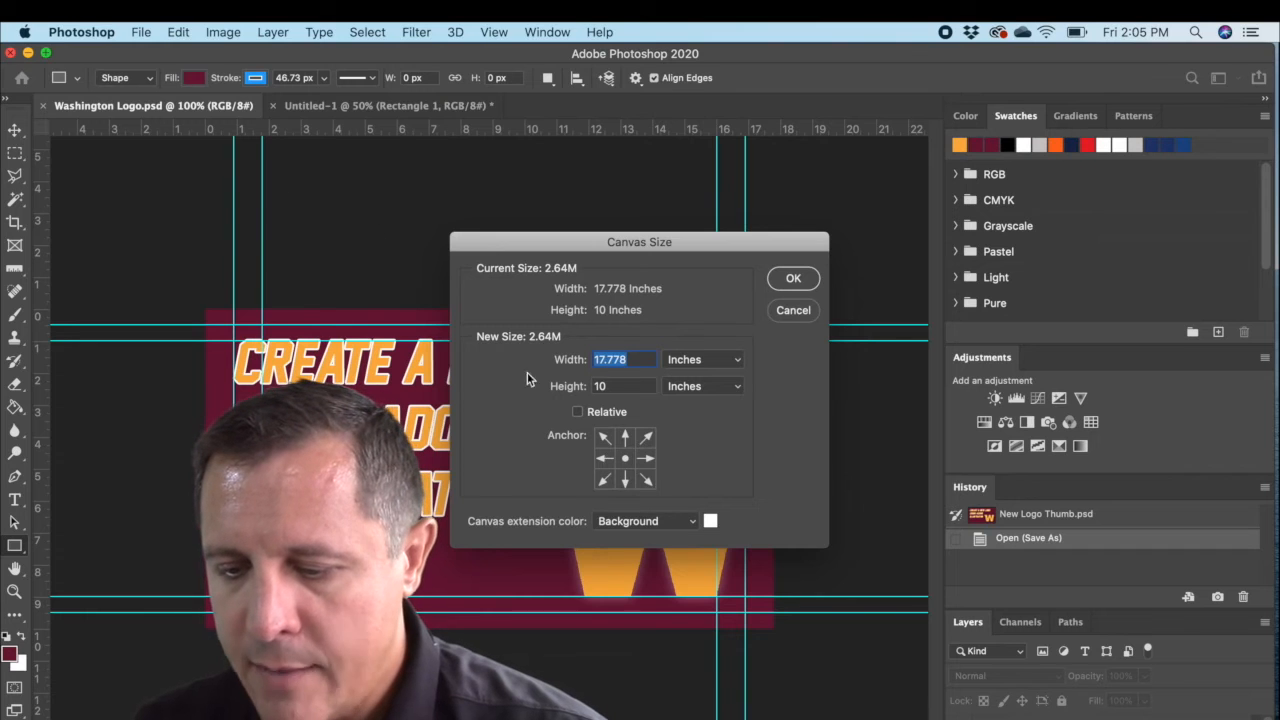
{"action": "left_click", "coordinate": [640, 386]}
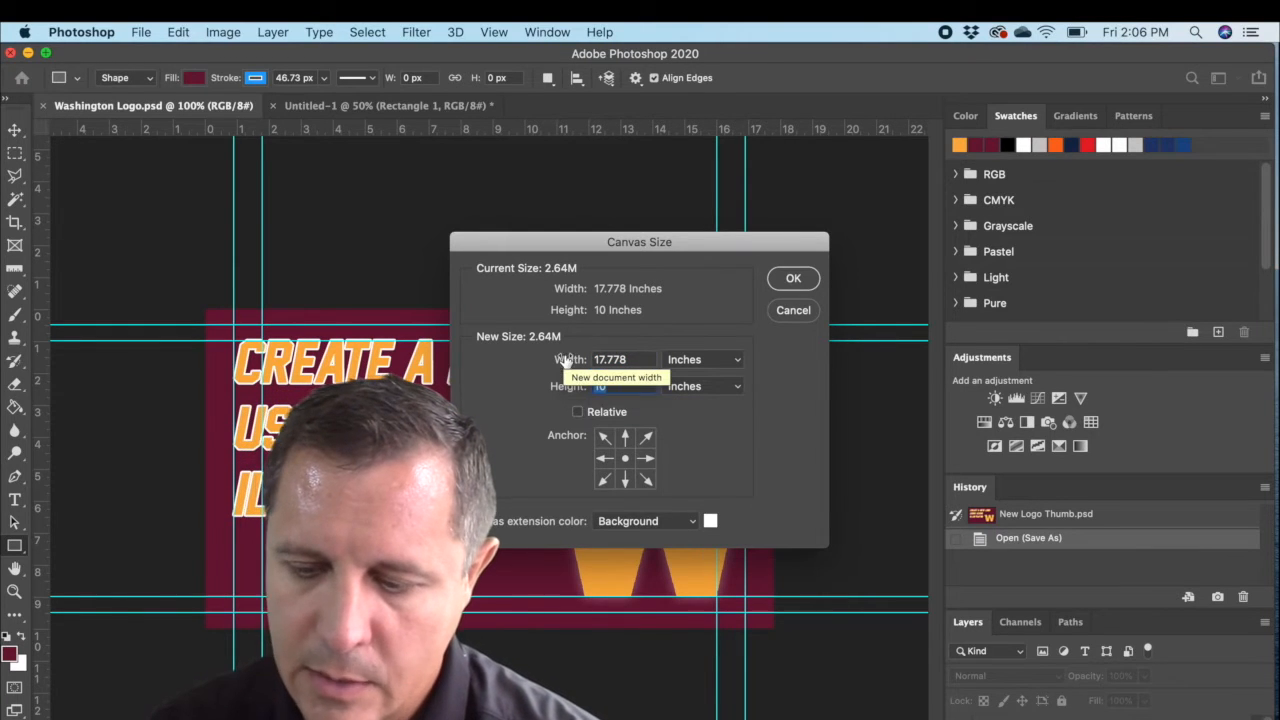
{"action": "type", "text": "15"}
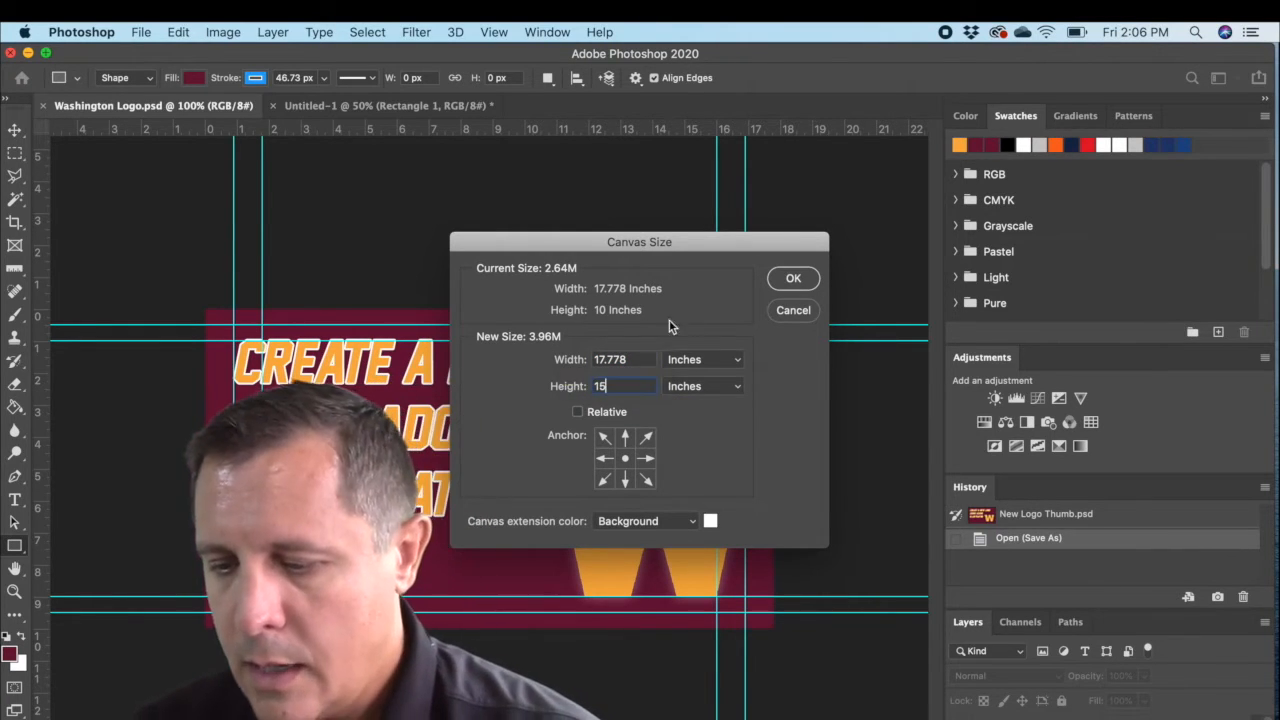
{"action": "left_click", "coordinate": [793, 280]}
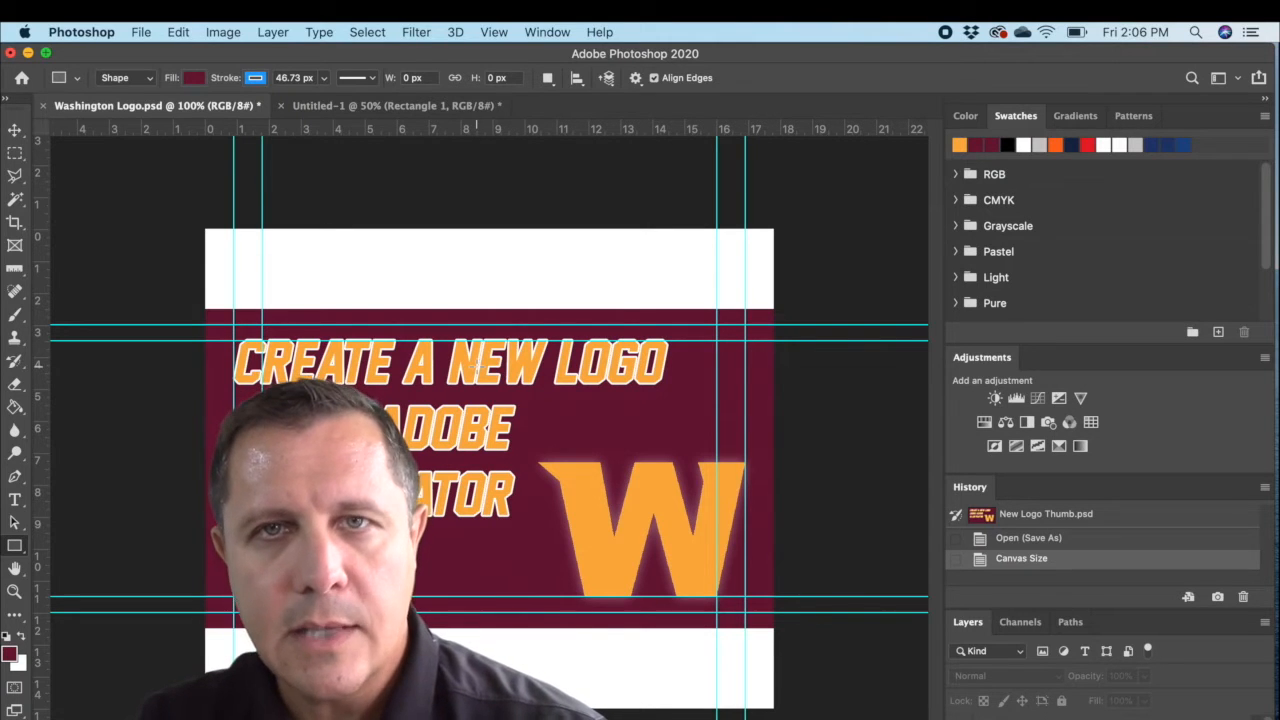
{"action": "key", "text": "super+z"}
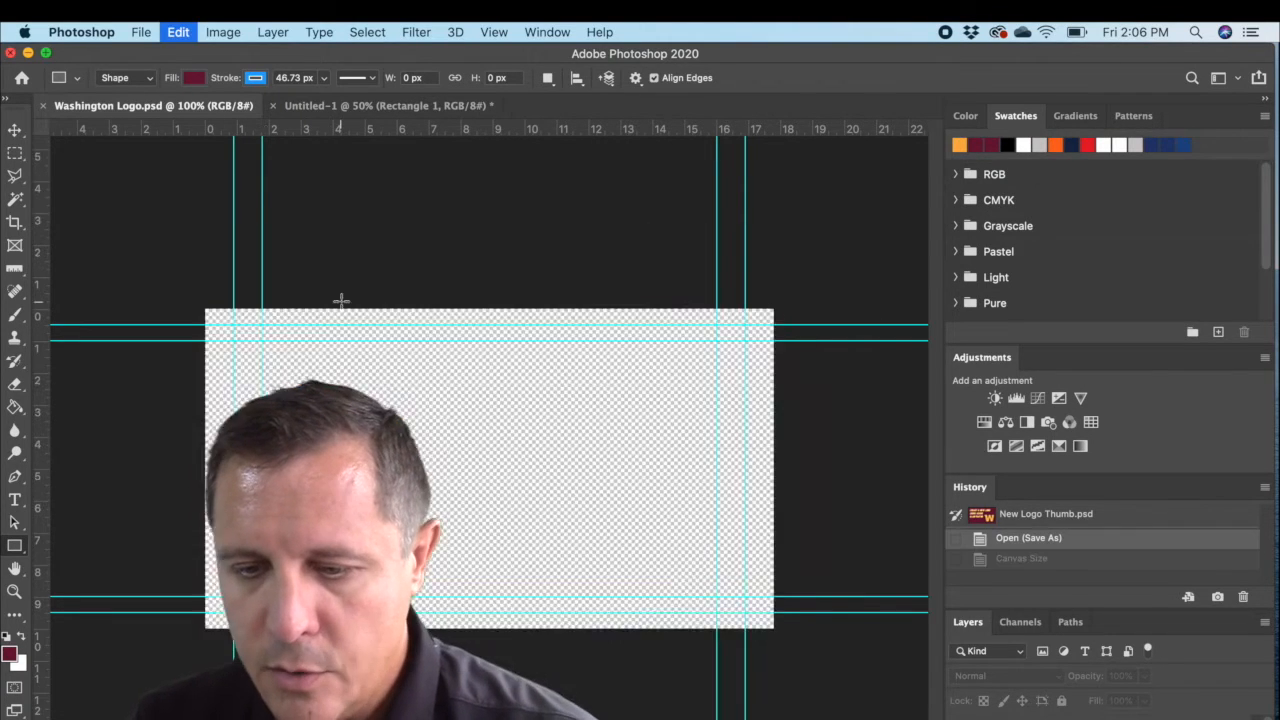
Step: Try reducing the canvas height to 8 inches, accepting the clipping, and undo that canvas reduction
{"action": "left_click", "coordinate": [190, 33]}
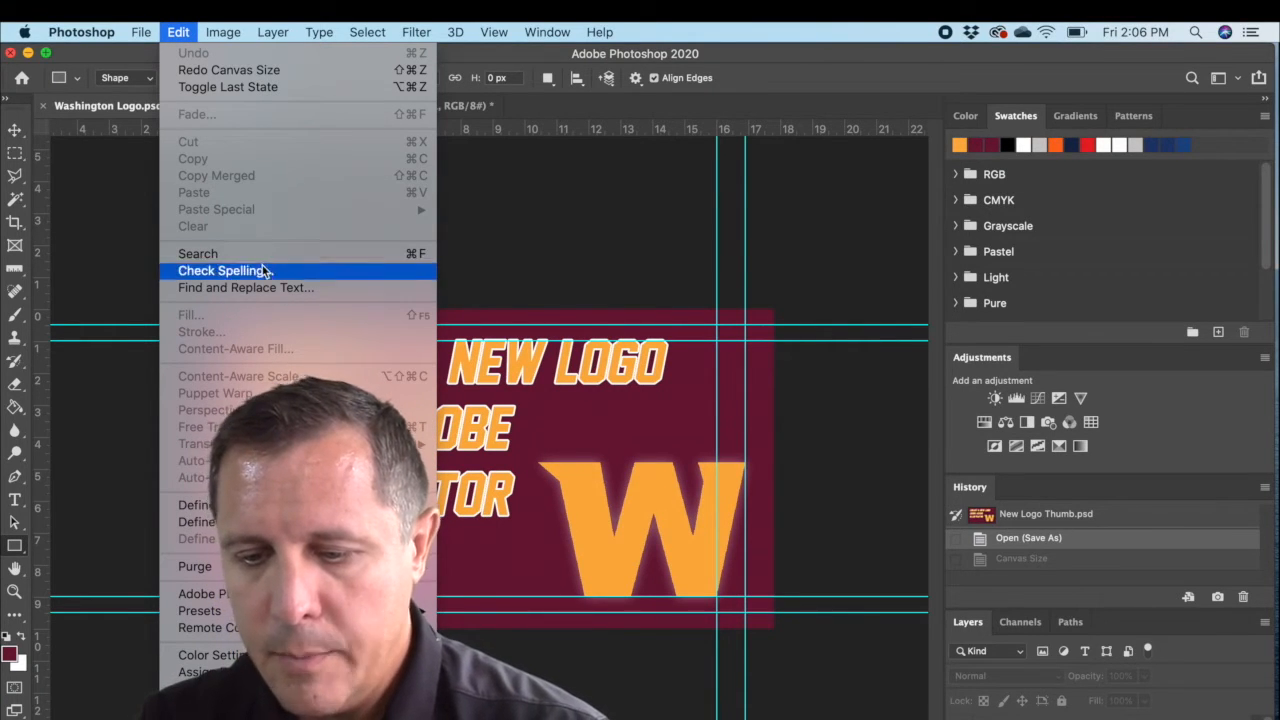
{"action": "mouse_move", "coordinate": [205, 35]}
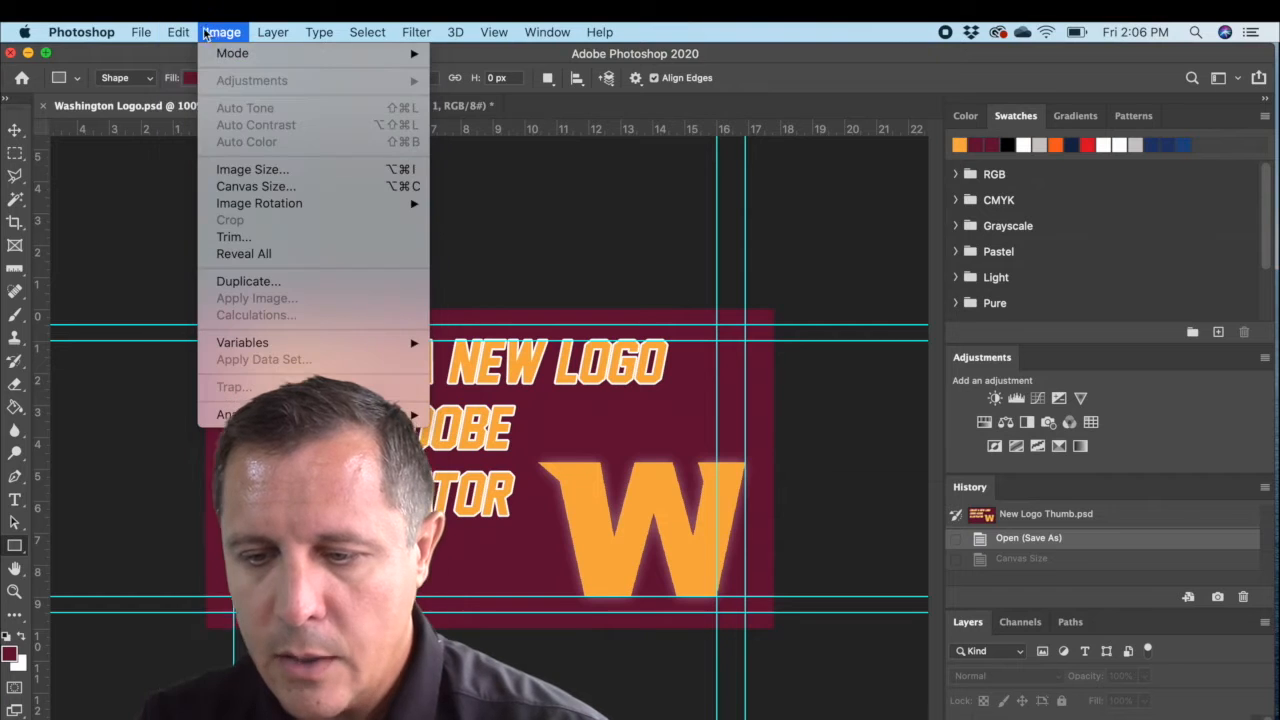
{"action": "left_click", "coordinate": [256, 187]}
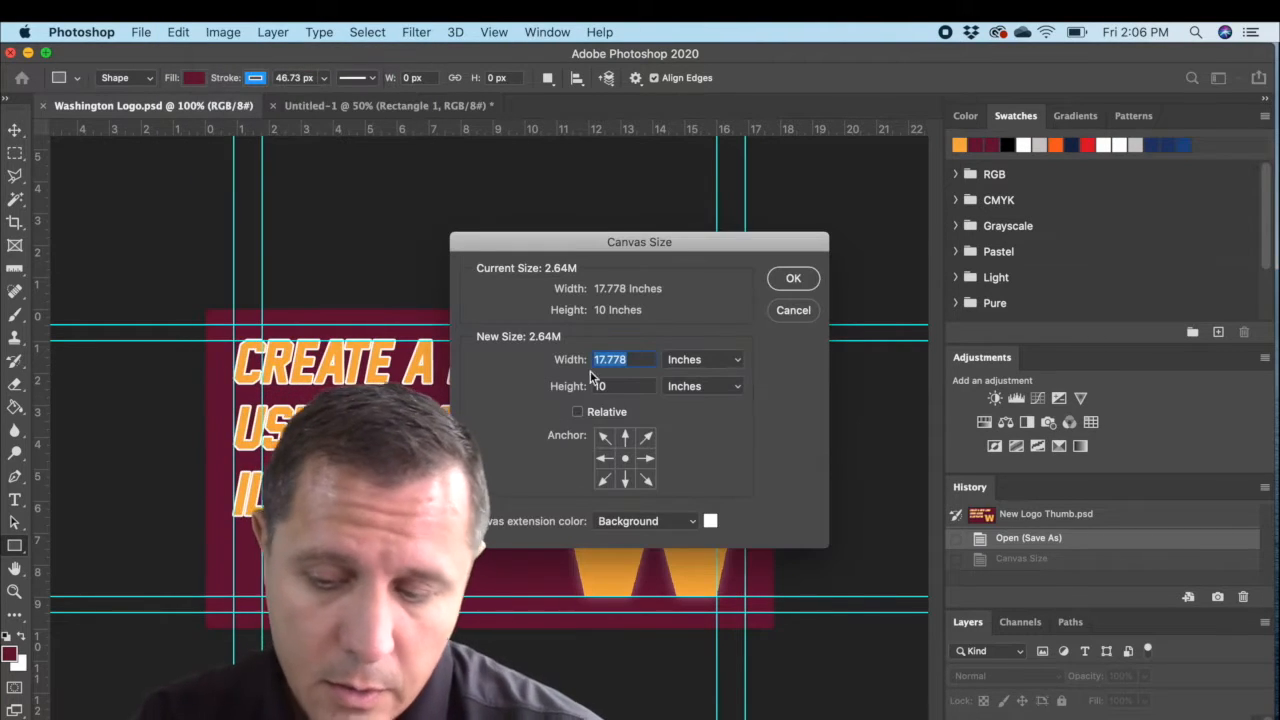
{"action": "double_click", "coordinate": [600, 385]}
{"action": "type", "text": "8"}
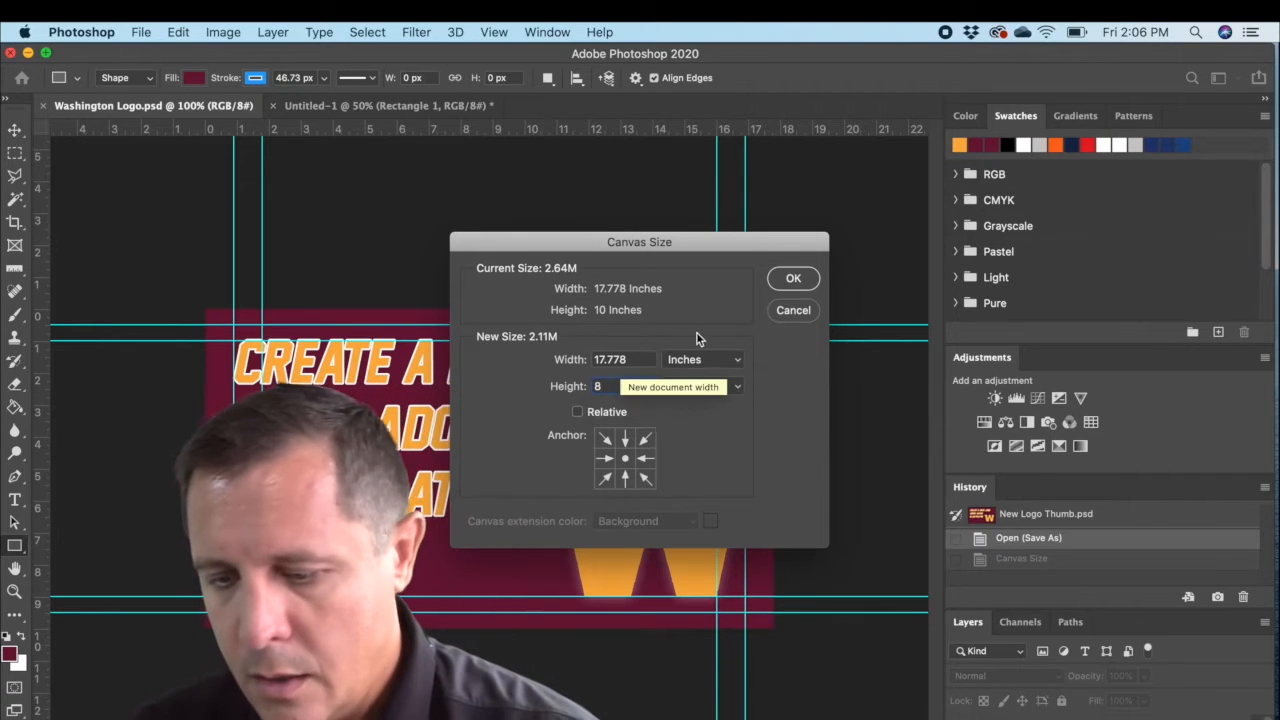
{"action": "left_click", "coordinate": [792, 279]}
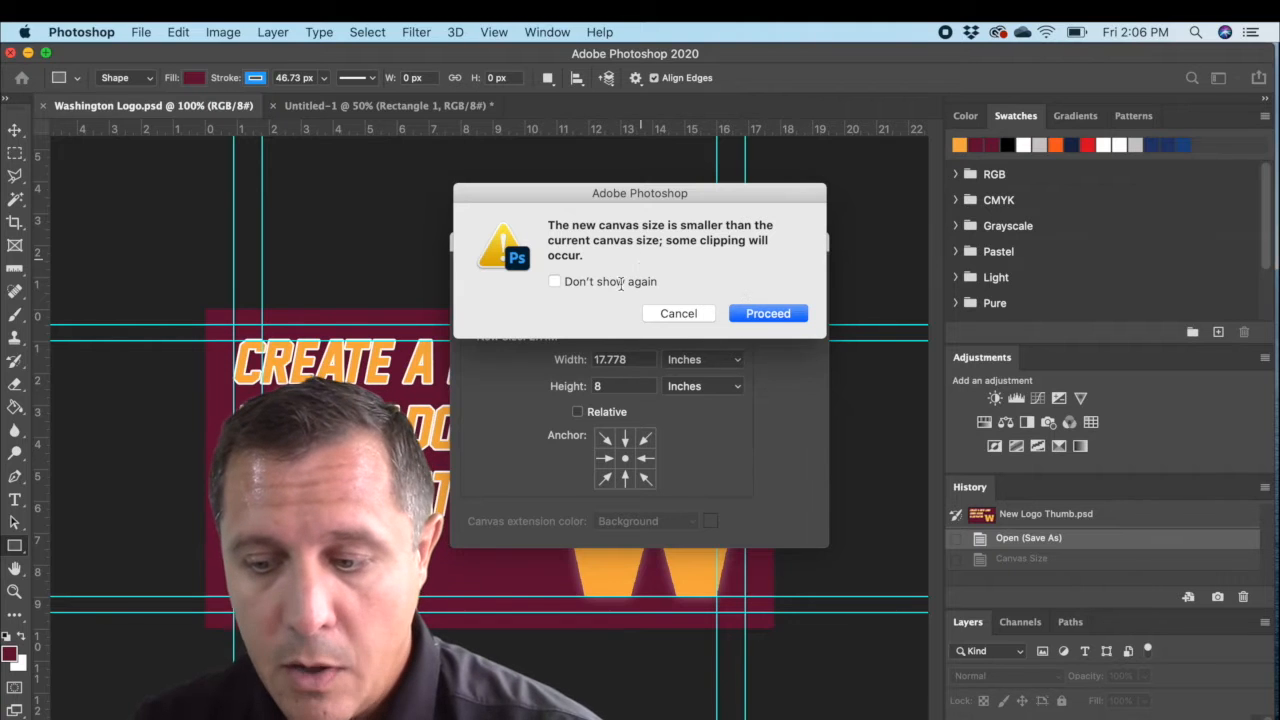
{"action": "left_click", "coordinate": [748, 311]}
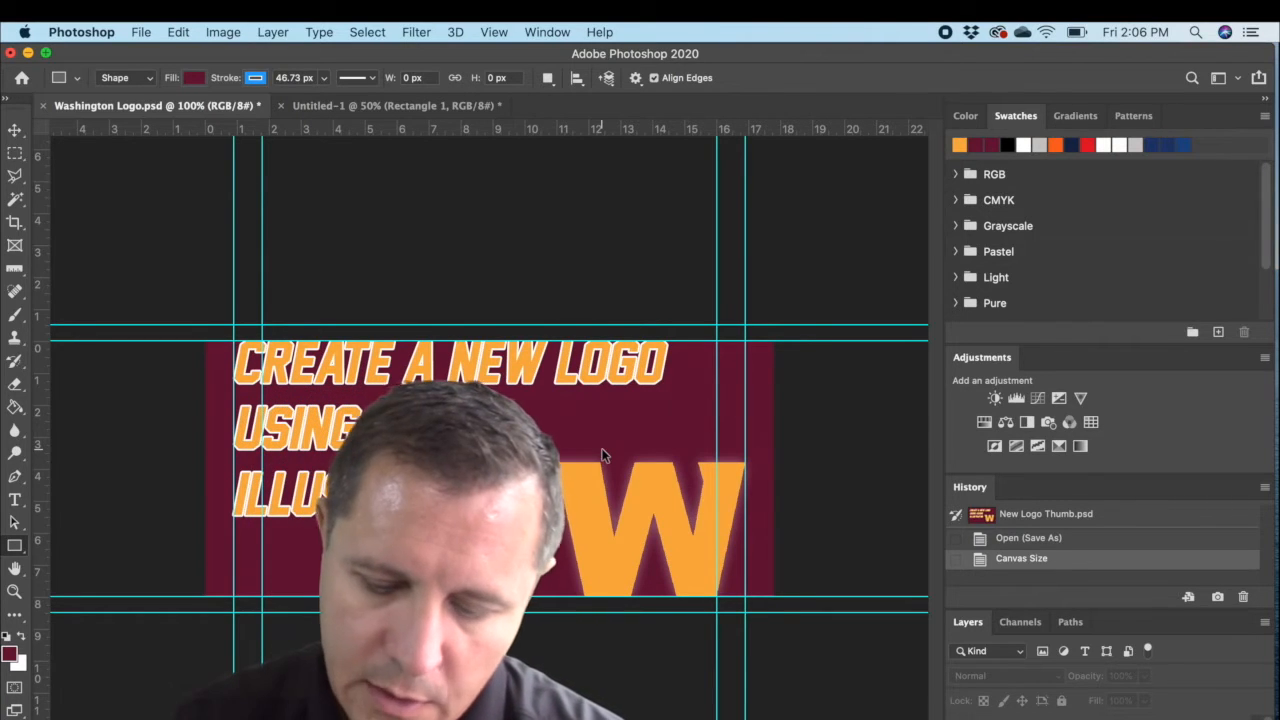
{"action": "key", "text": "super+z"}
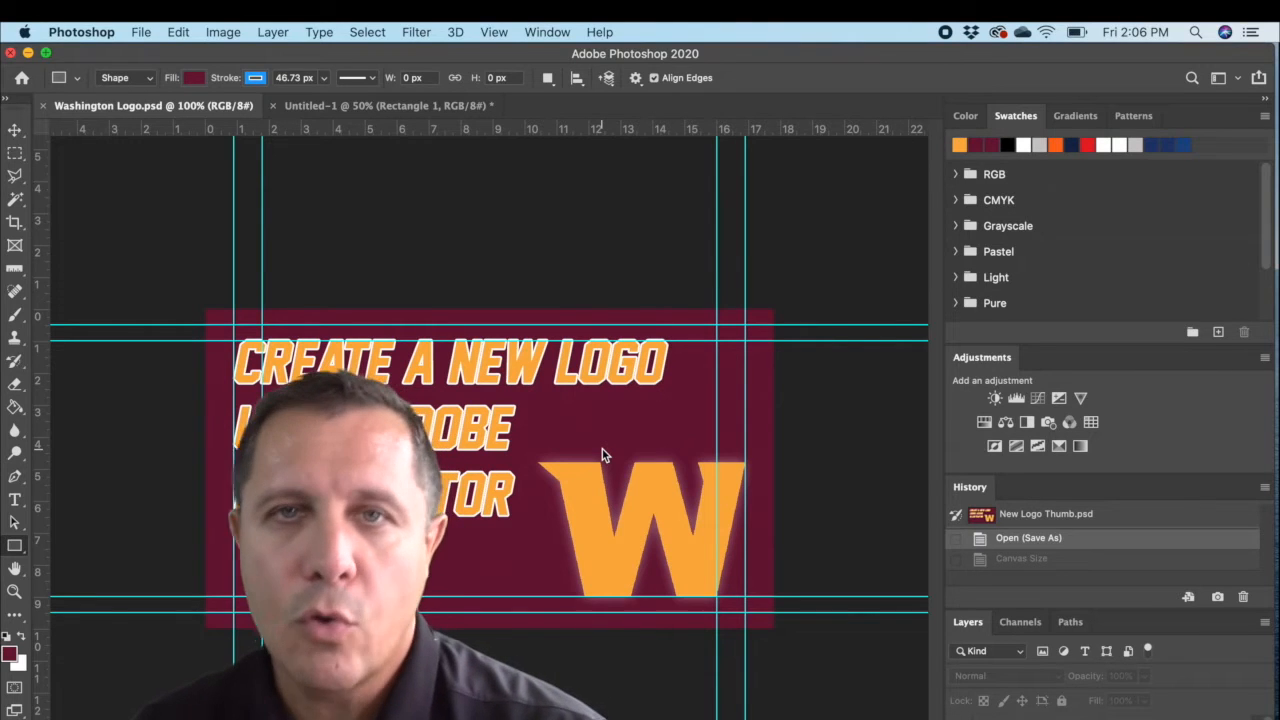
Step: Try cropping the artwork with the Crop Tool by pulling two opposite corners inward, and discard the crop
{"action": "left_click", "coordinate": [13, 226]}
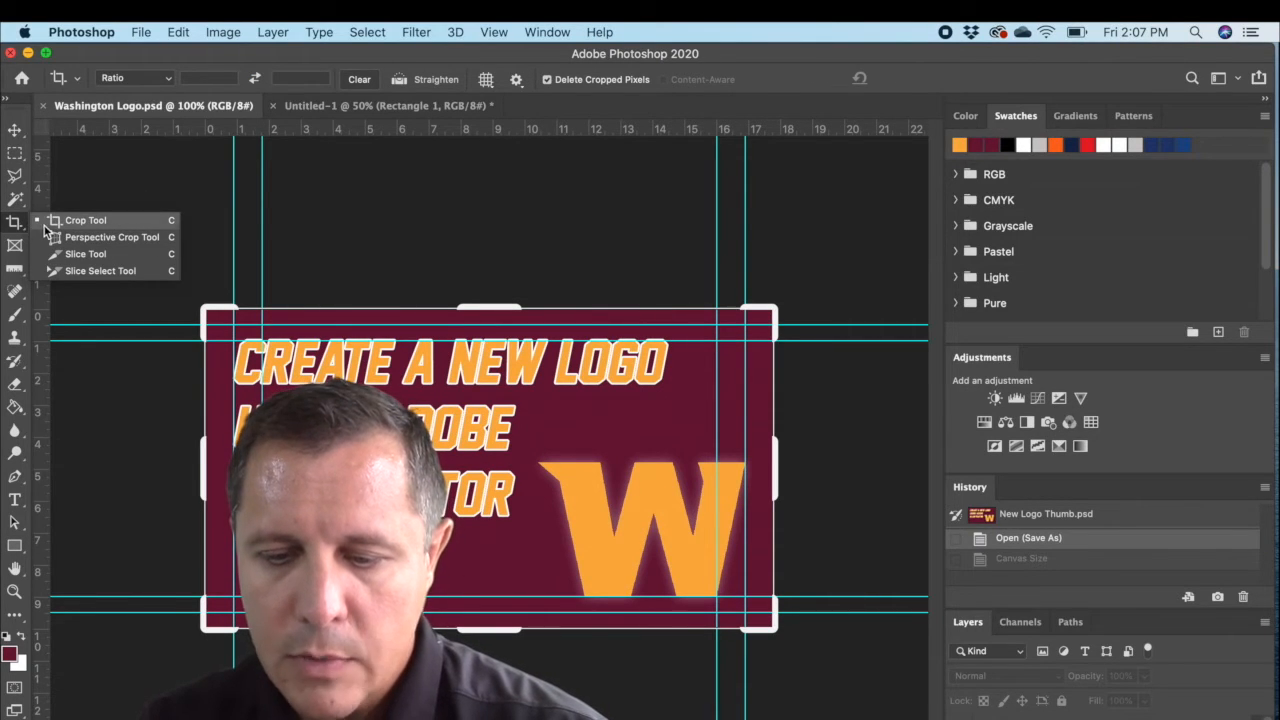
{"action": "left_click", "coordinate": [14, 225]}
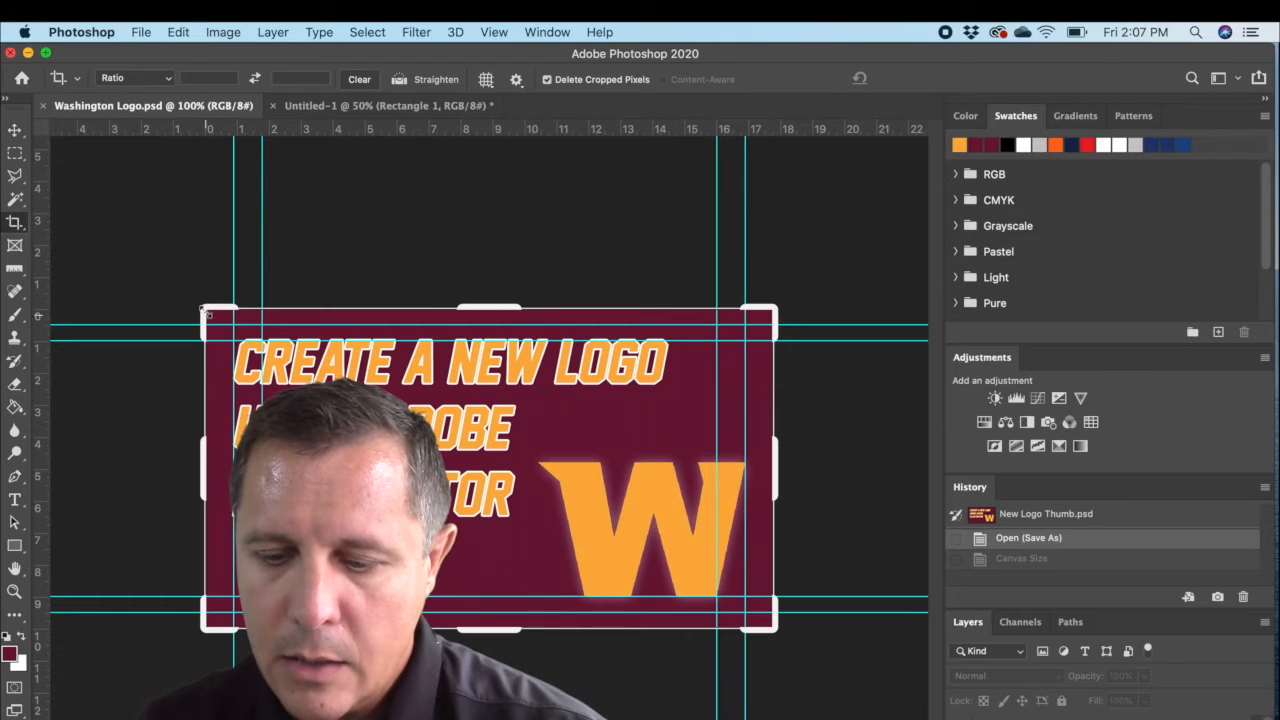
{"action": "left_click_drag", "start_coordinate": [204, 310], "coordinate": [216, 321]}
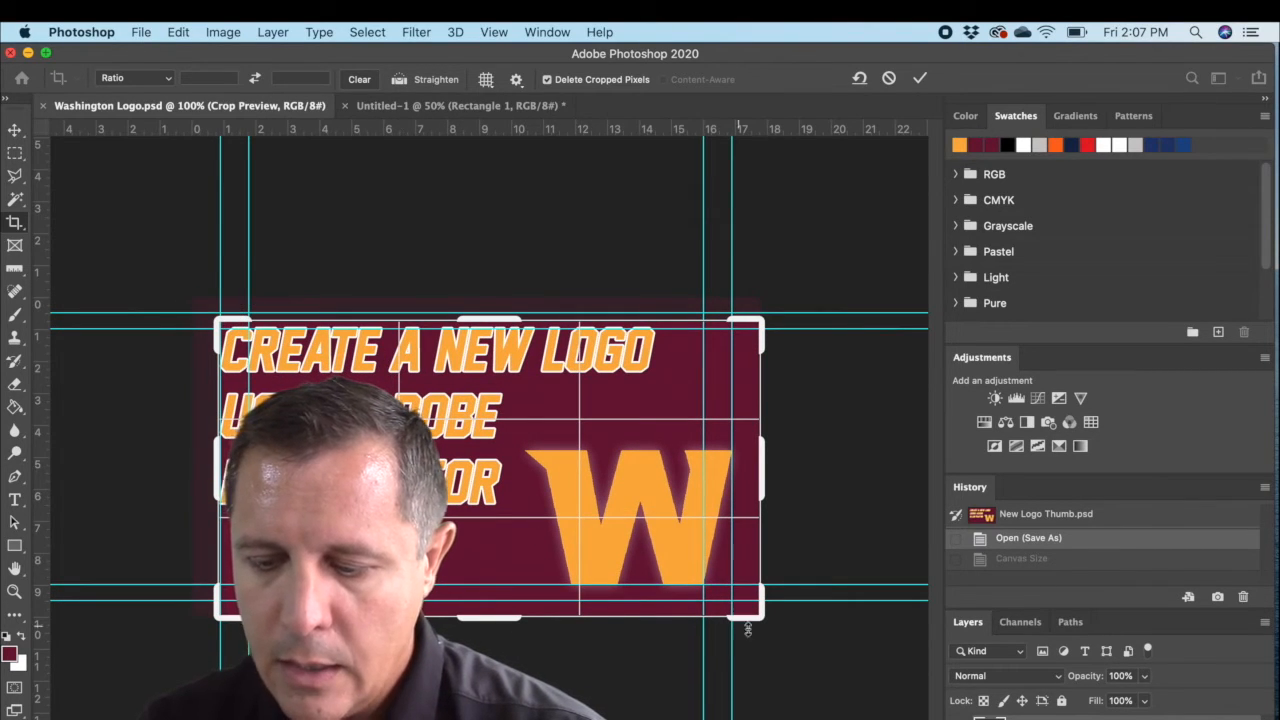
{"action": "mouse_move", "coordinate": [758, 616]}
{"action": "left_mouse_down"}
{"action": "mouse_move", "coordinate": [737, 617]}
{"action": "mouse_move", "coordinate": [742, 604]}
{"action": "left_mouse_up"}
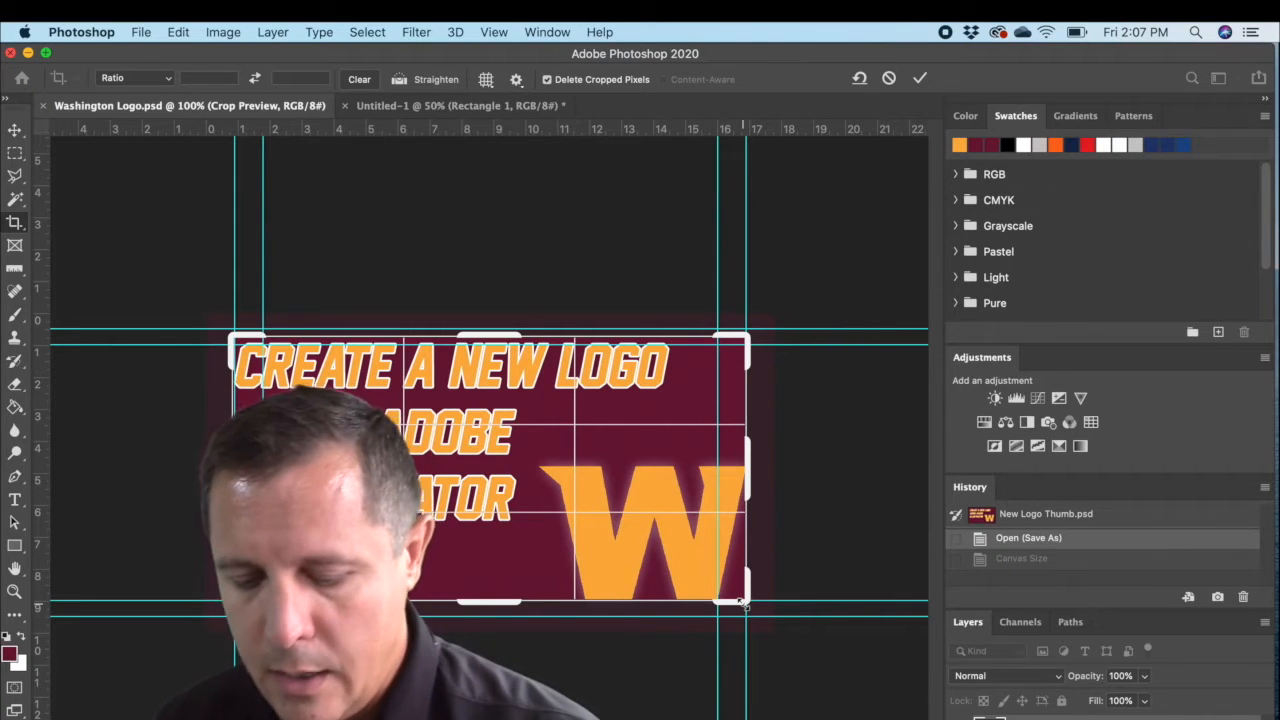
{"action": "left_click_drag", "start_coordinate": [742, 603], "coordinate": [745, 607]}
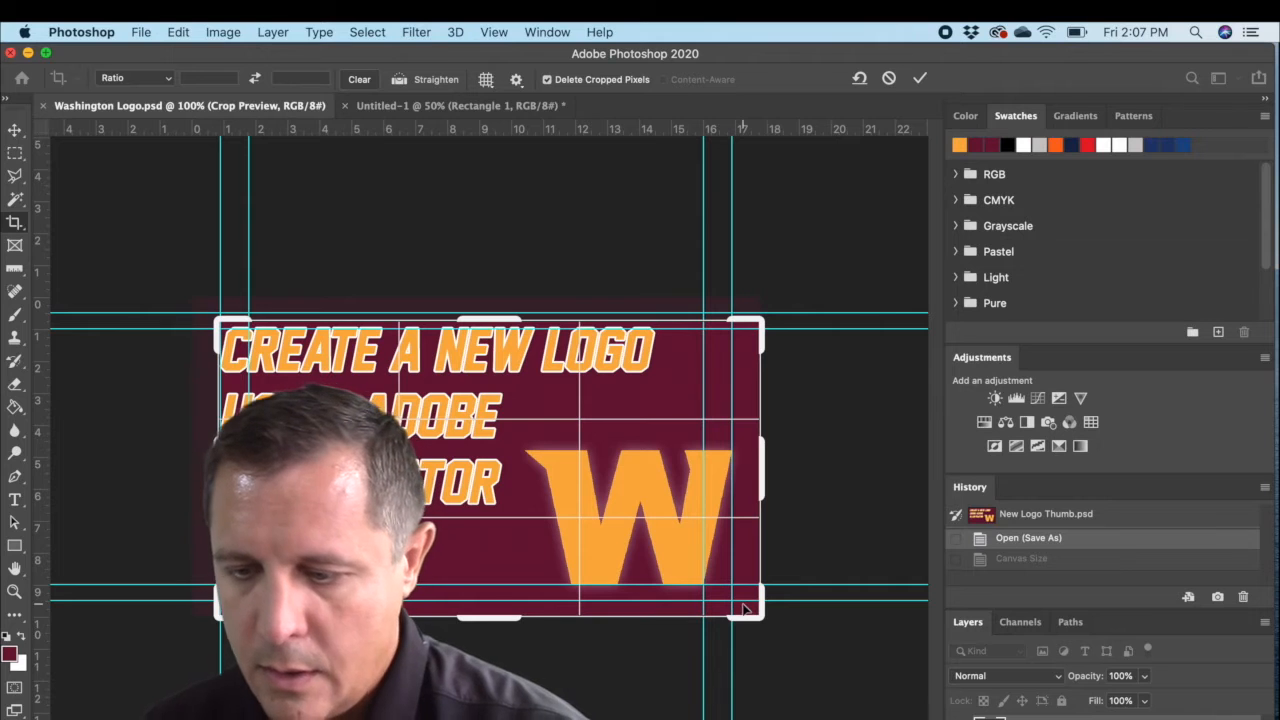
{"action": "left_click", "coordinate": [15, 130]}
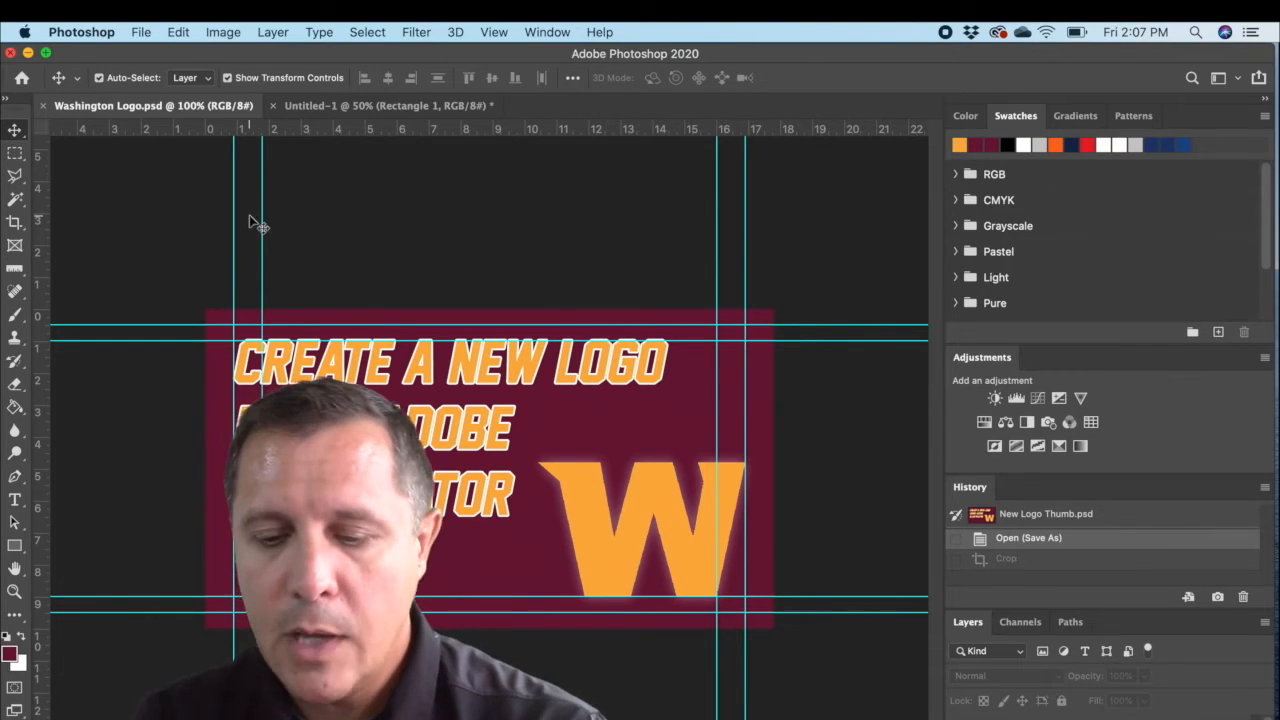
Step: Try resizing the image to 15 inches high with linked proportions, unlink width and height, and discard the resize
{"action": "left_click", "coordinate": [220, 32]}
{"action": "mouse_move", "coordinate": [272, 32]}
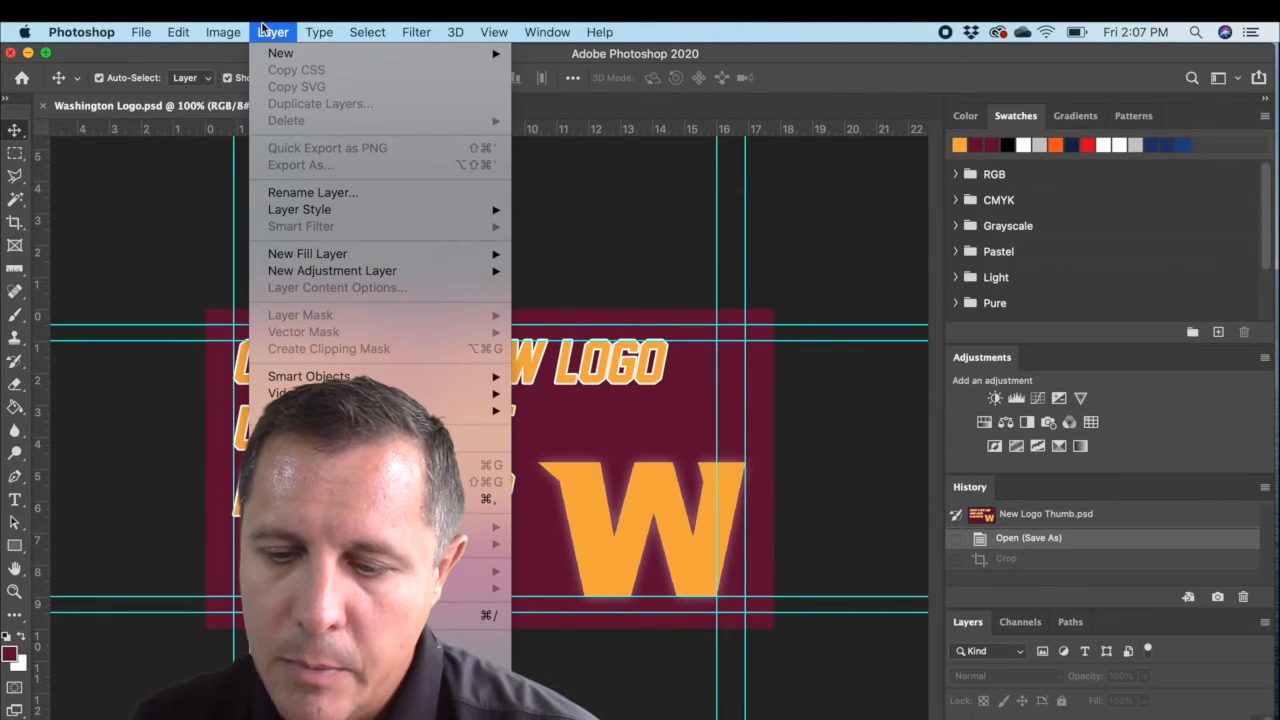
{"action": "mouse_move", "coordinate": [230, 34]}
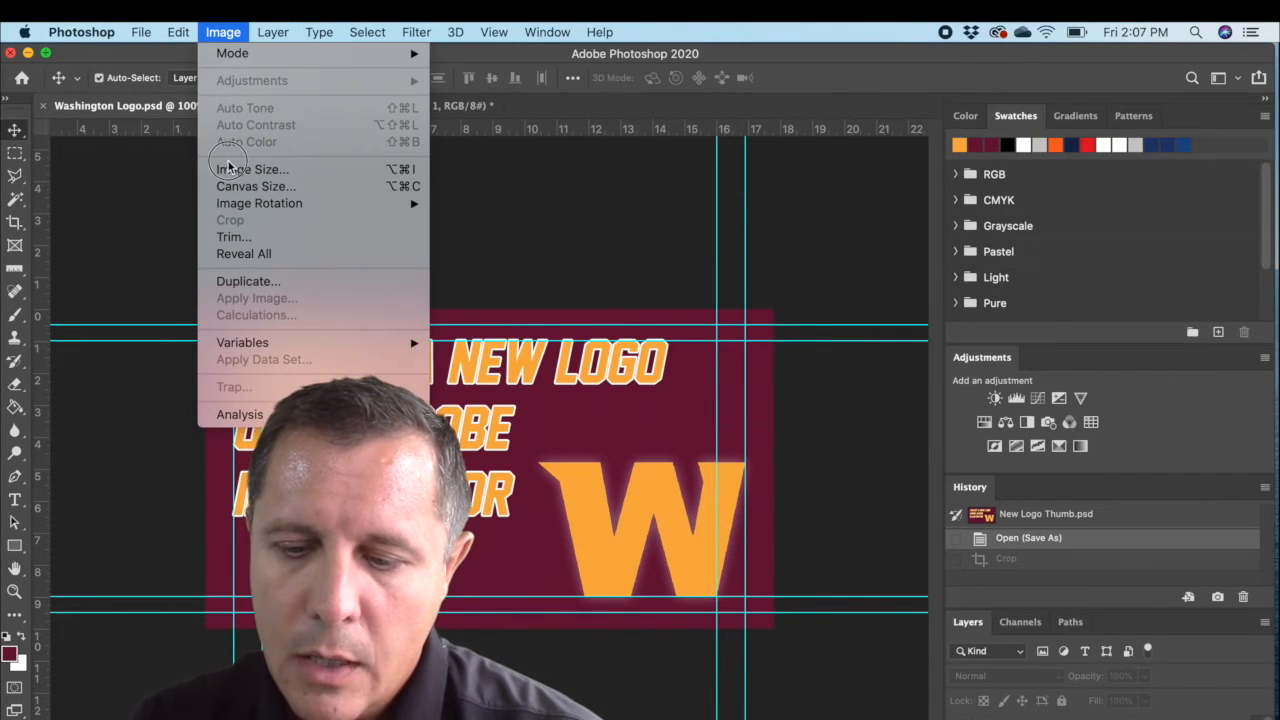
{"action": "key", "text": "Escape"}
{"action": "left_click", "coordinate": [224, 32]}
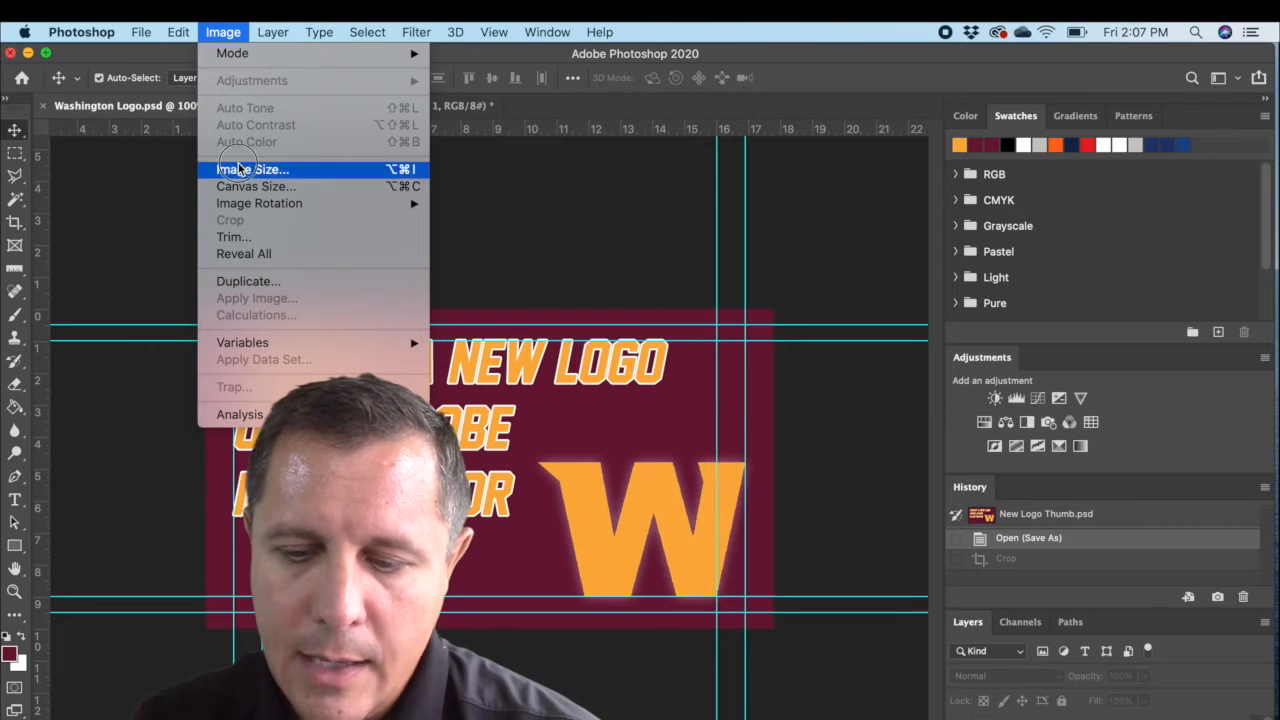
{"action": "left_click", "coordinate": [240, 170]}
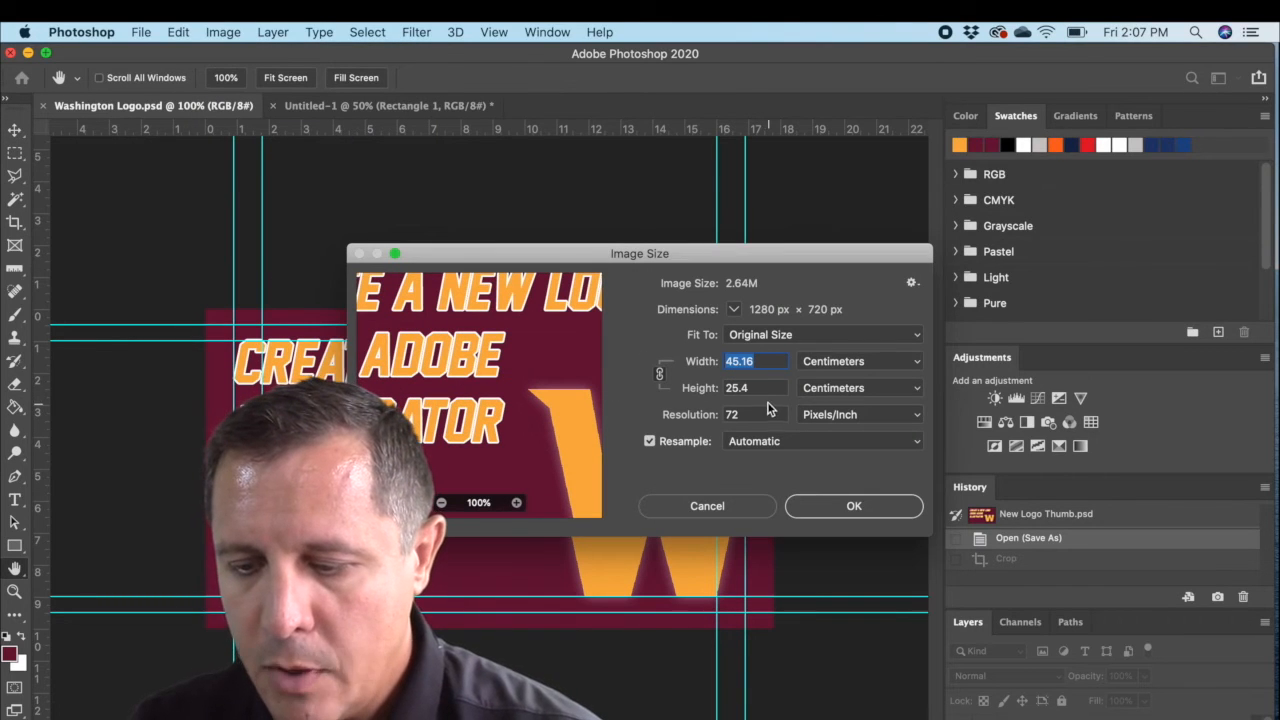
{"action": "left_click", "coordinate": [863, 364]}
{"action": "left_click", "coordinate": [862, 345]}
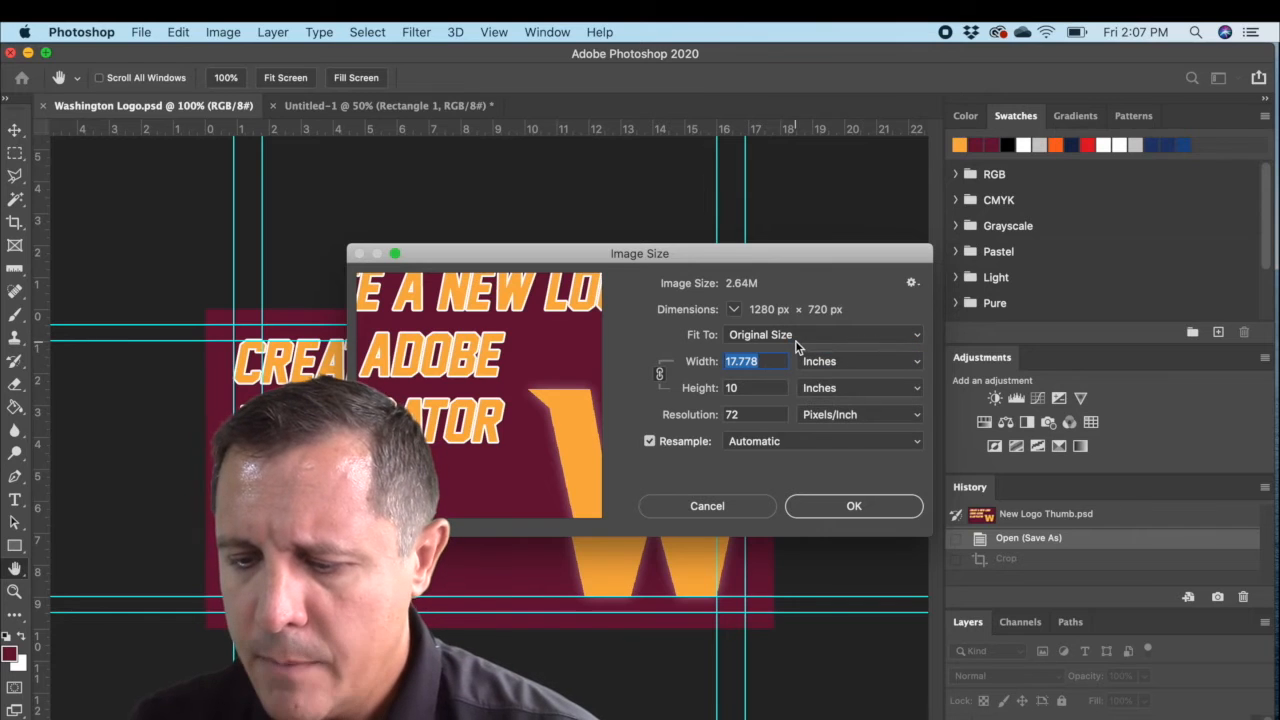
{"action": "double_click", "coordinate": [748, 387]}
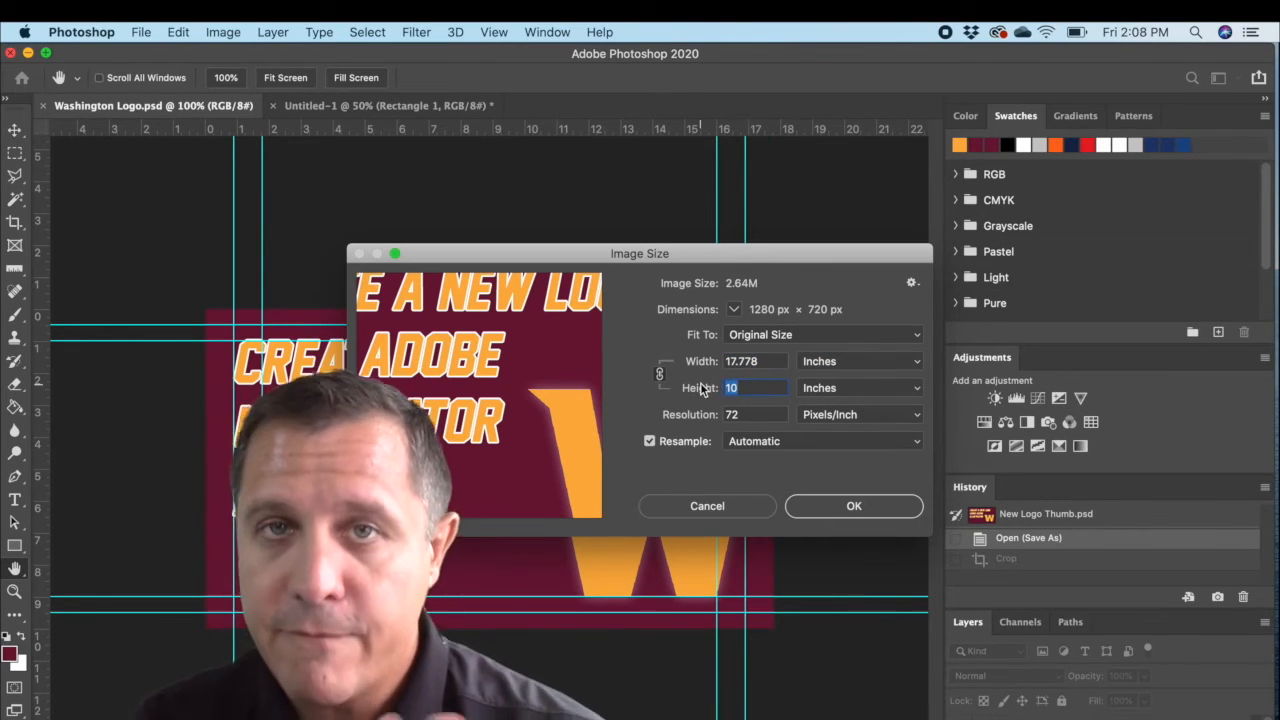
{"action": "type", "text": "15"}
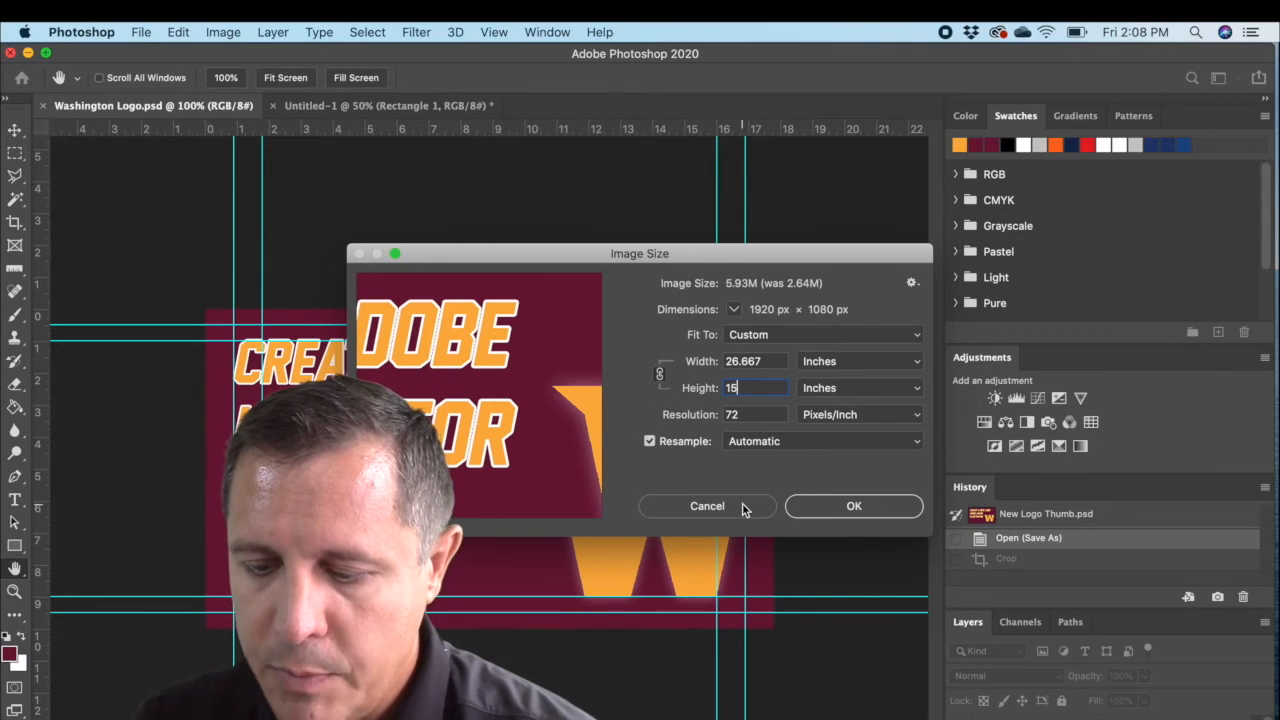
{"action": "left_click", "coordinate": [660, 374]}
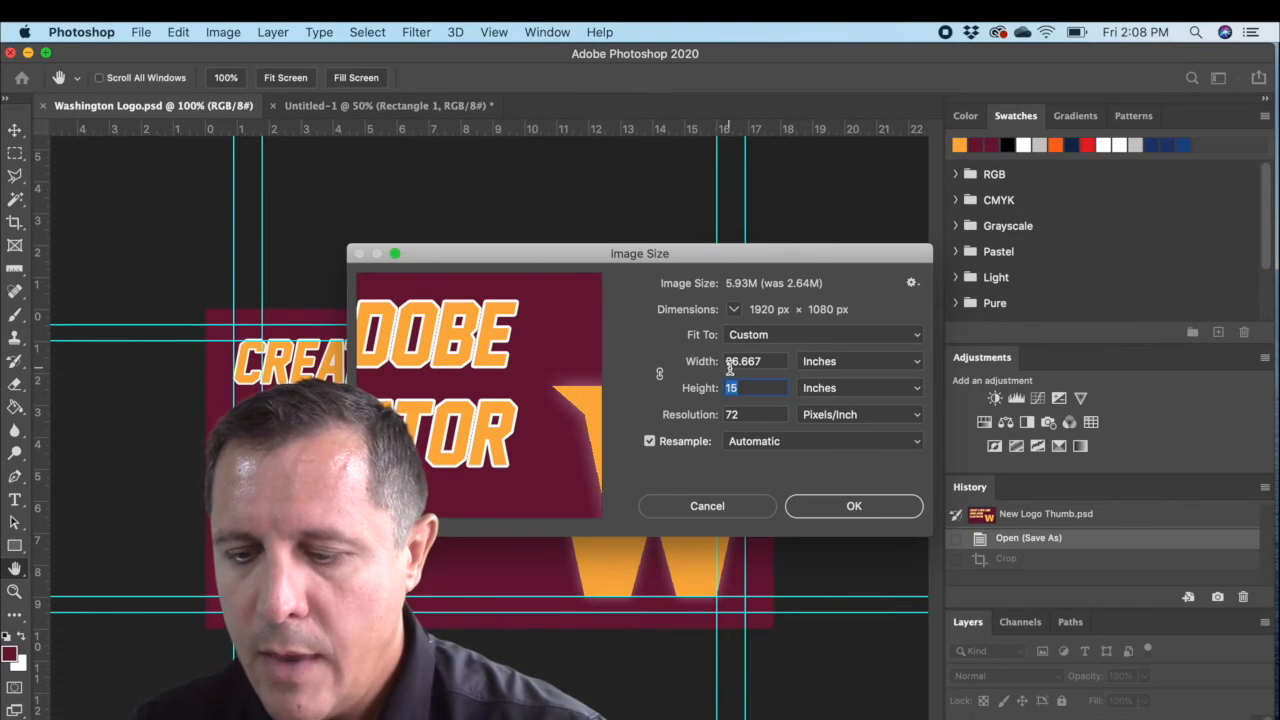
{"action": "left_click", "coordinate": [730, 507]}
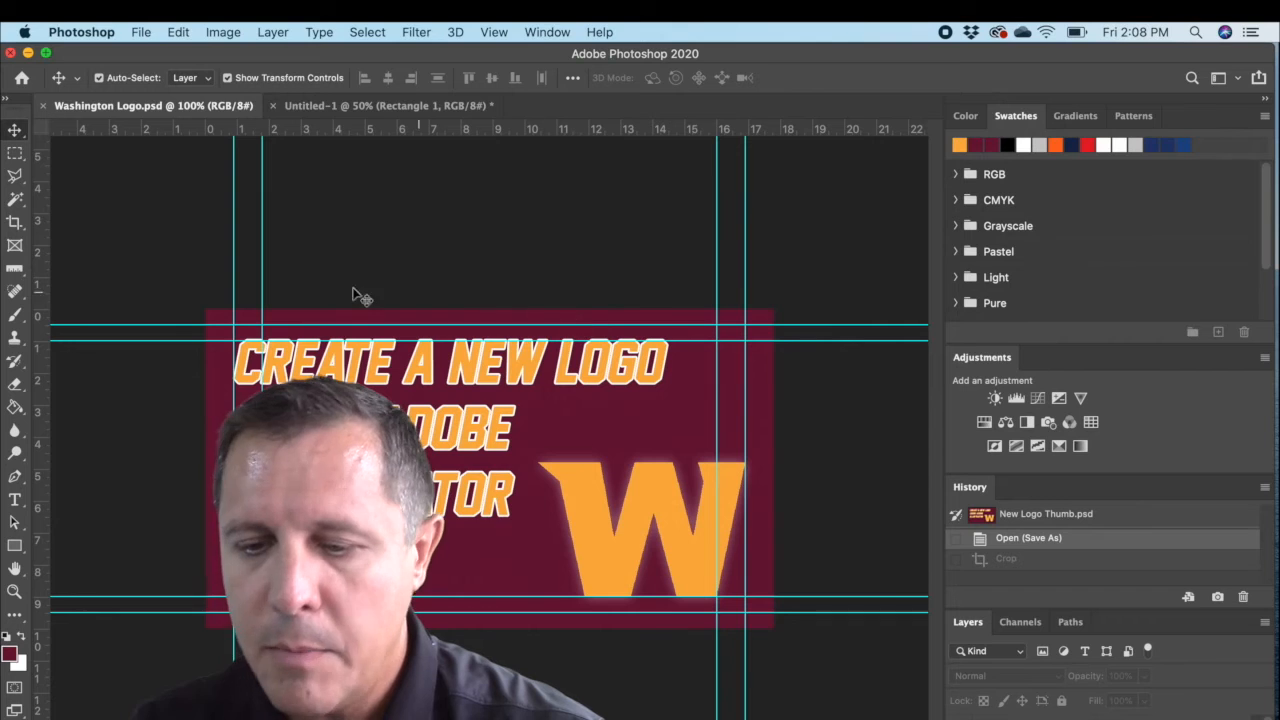
Step: Try resizing the image to 15 inches high with width and height unlinked and units in inches, and undo the resize
{"action": "left_click", "coordinate": [222, 32]}
{"action": "left_click", "coordinate": [291, 170]}
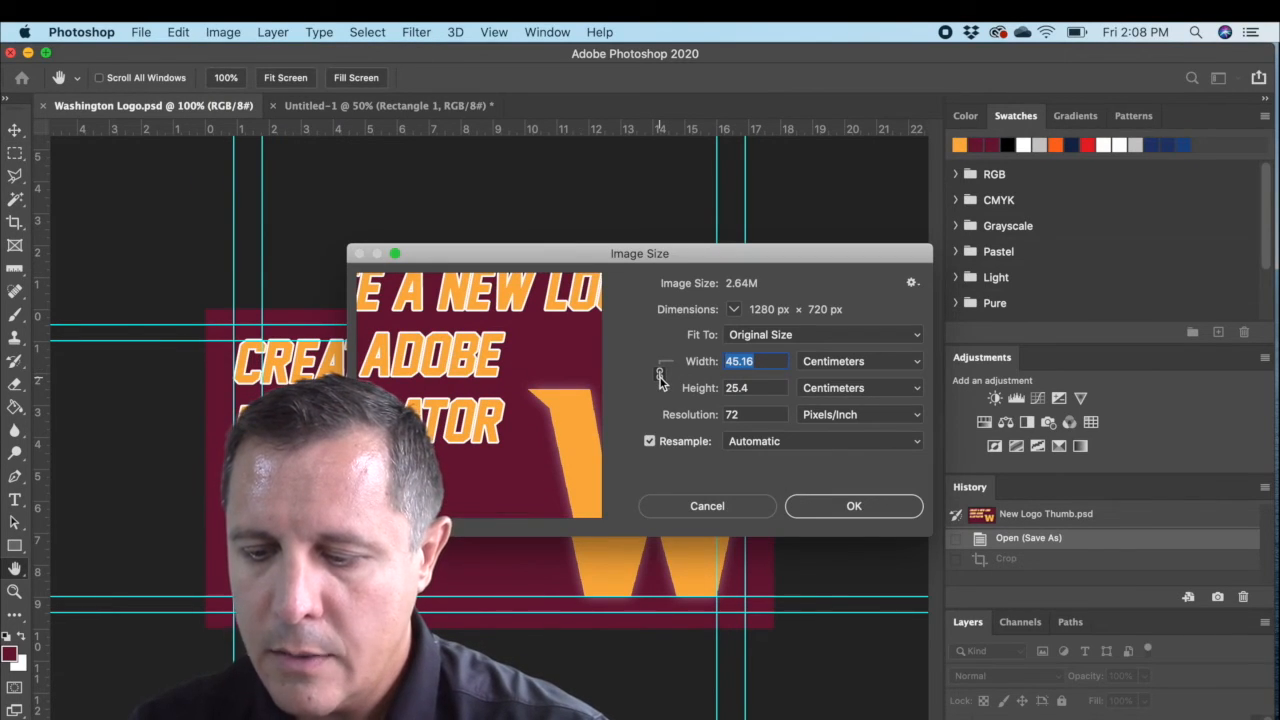
{"action": "left_click", "coordinate": [840, 362]}
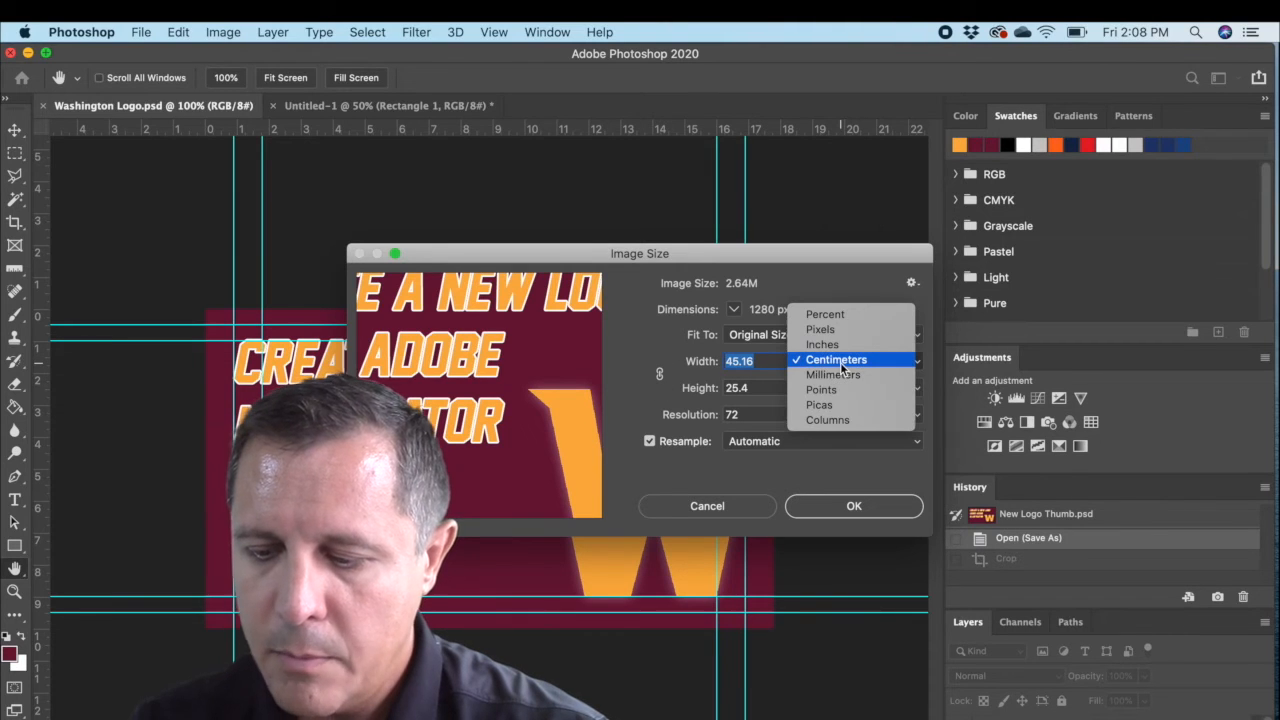
{"action": "left_click", "coordinate": [835, 344]}
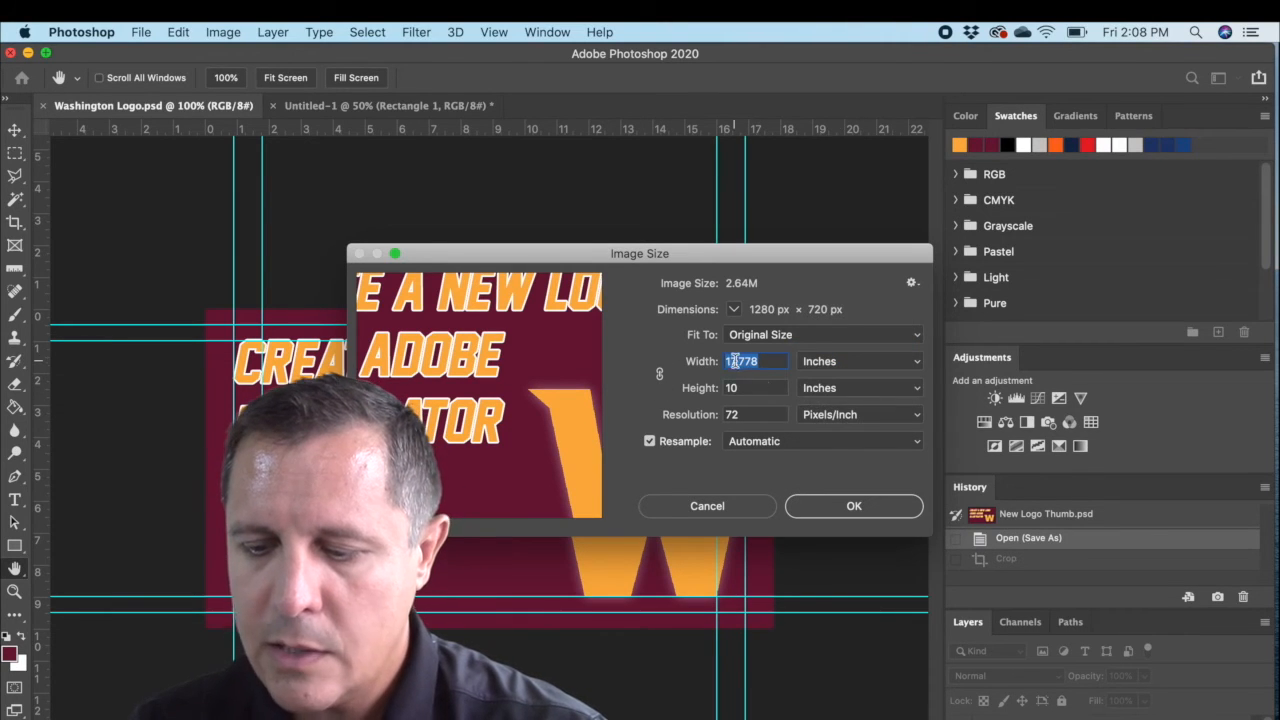
{"action": "double_click", "coordinate": [758, 389]}
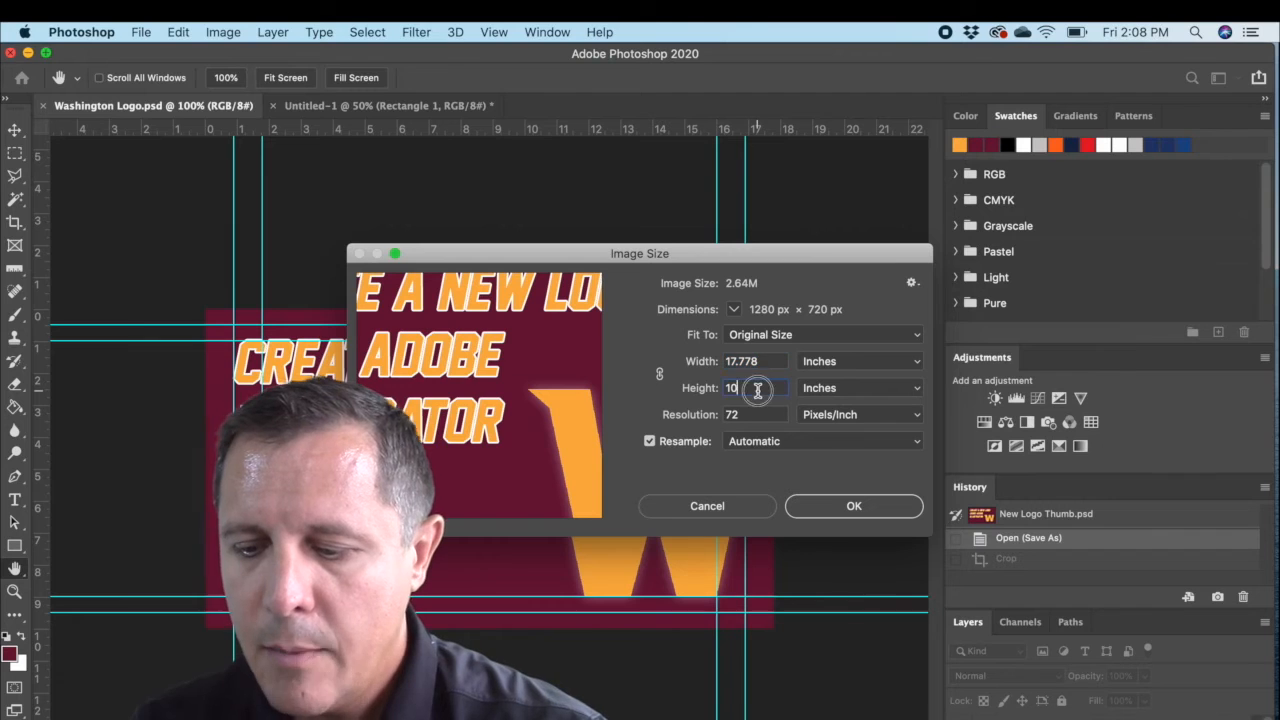
{"action": "type", "text": "15"}
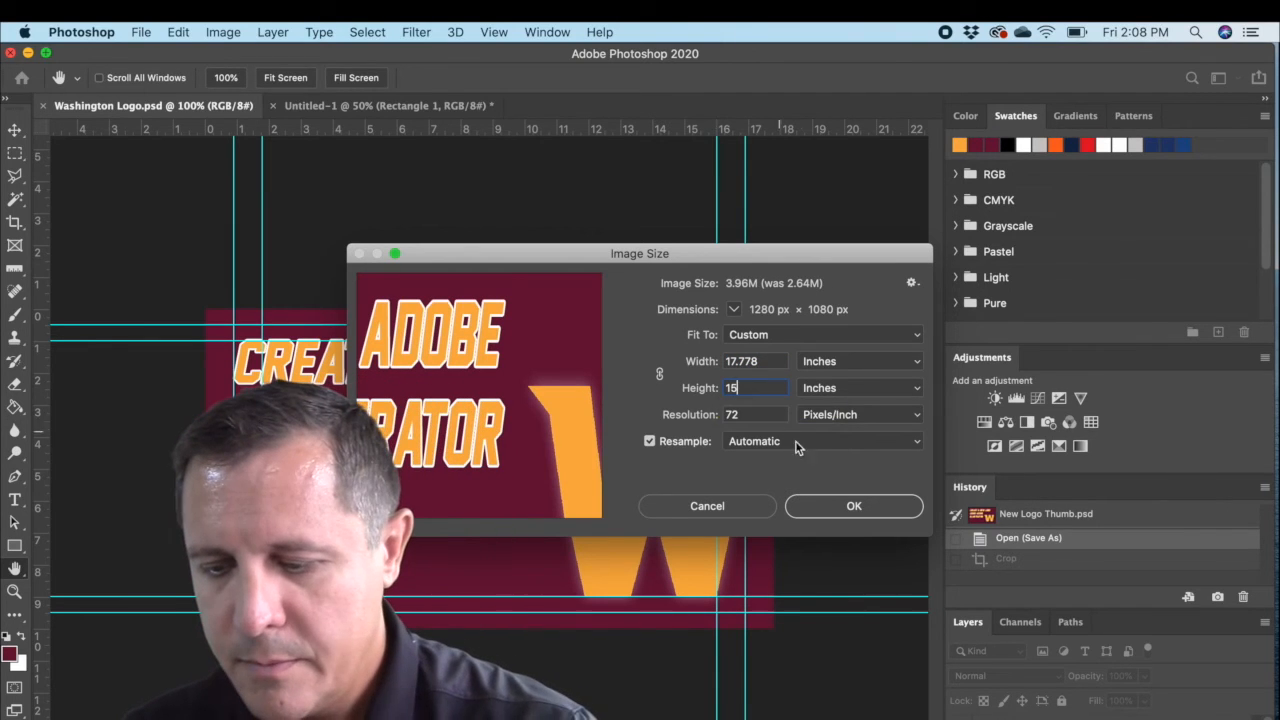
{"action": "left_click", "coordinate": [868, 521]}
{"action": "left_click", "coordinate": [871, 511]}
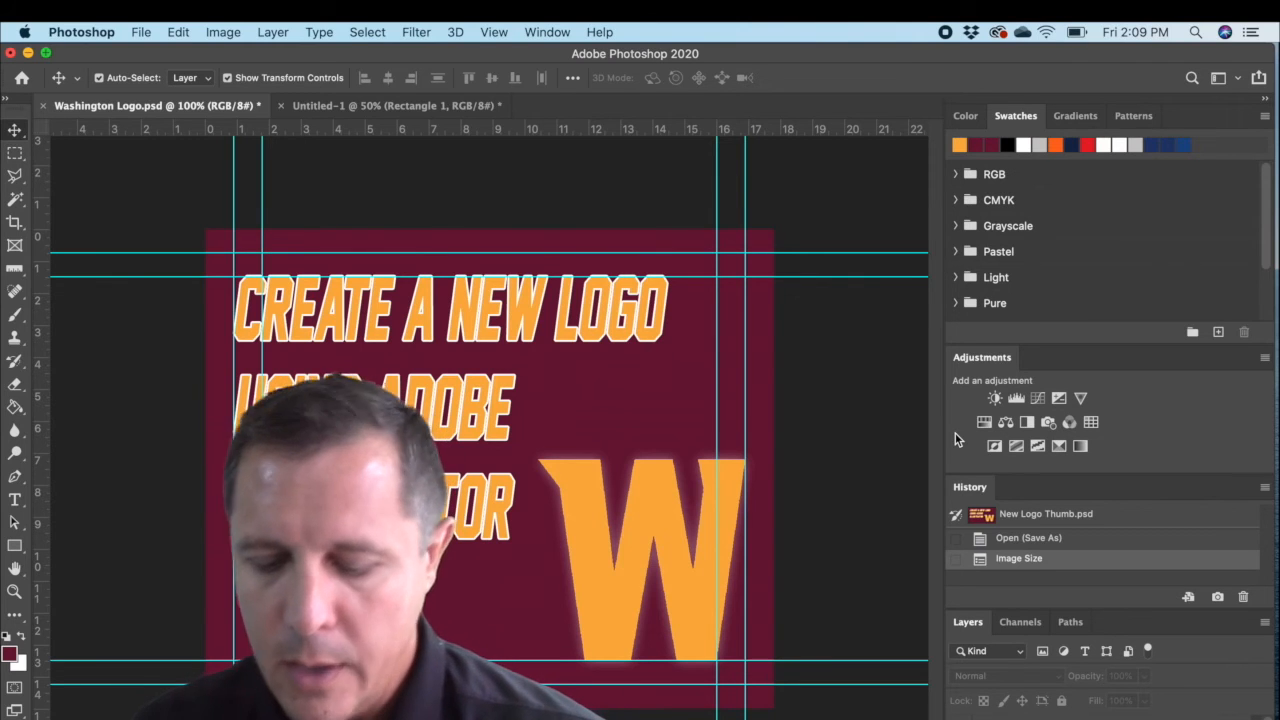
{"action": "key", "text": "super+z"}
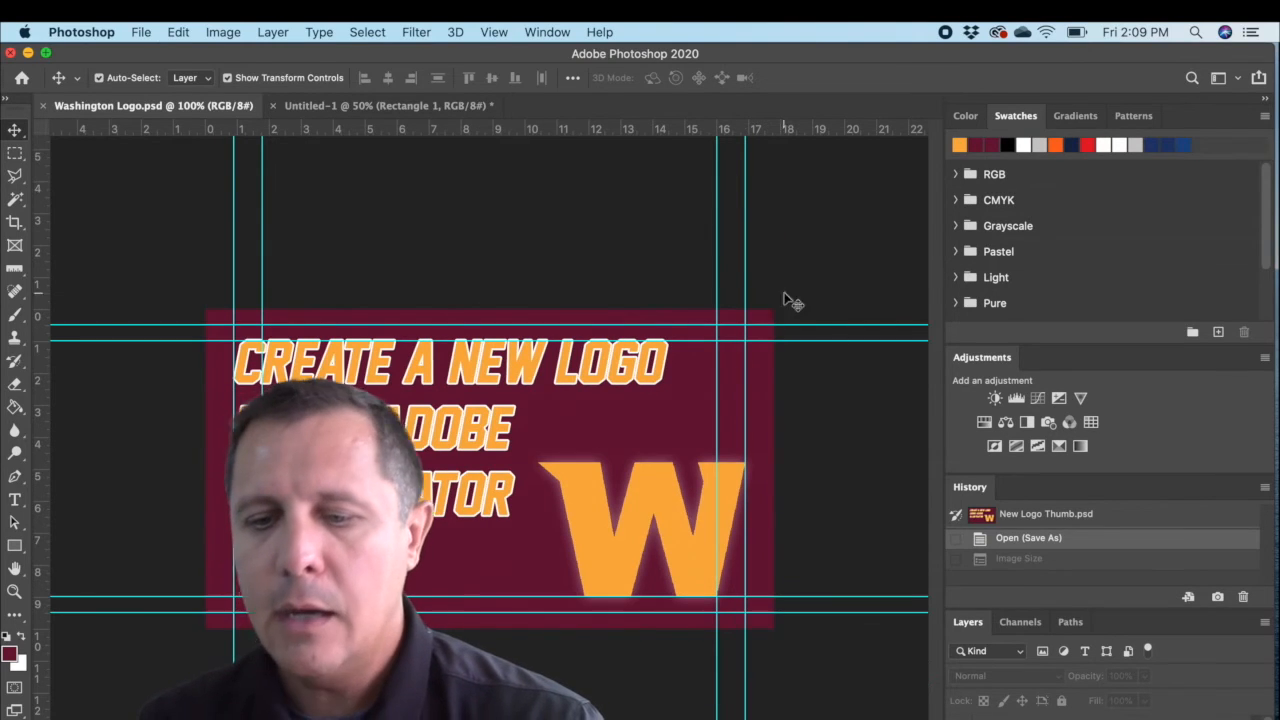
Step: Relink width and height in Image Size and resize the image proportionally to 15 inches high
{"action": "left_click", "coordinate": [223, 32]}
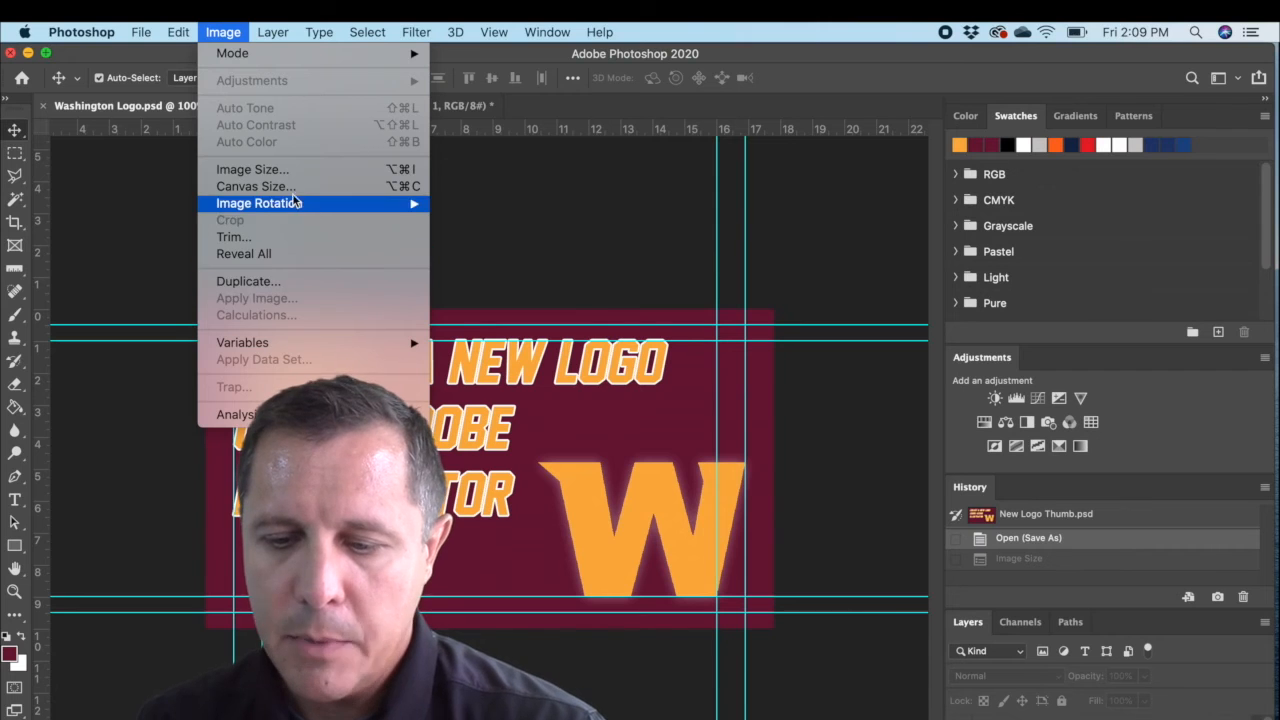
{"action": "left_click", "coordinate": [252, 170]}
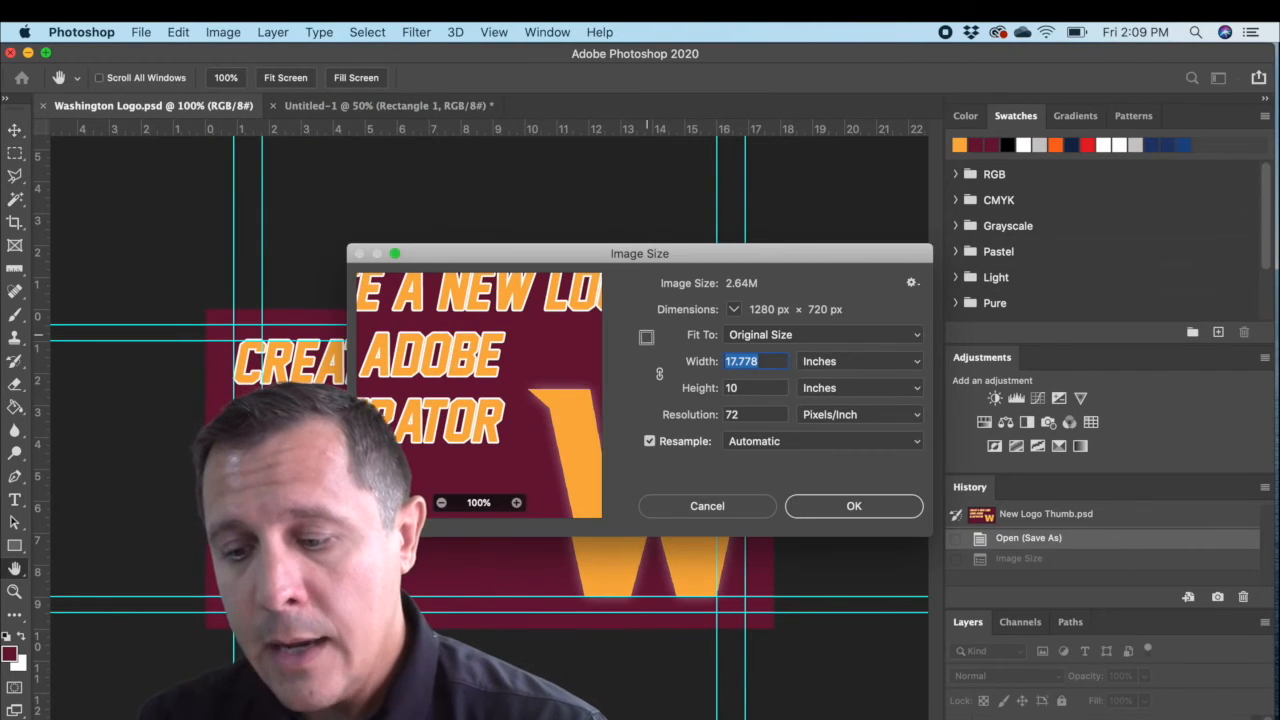
{"action": "left_click", "coordinate": [659, 374]}
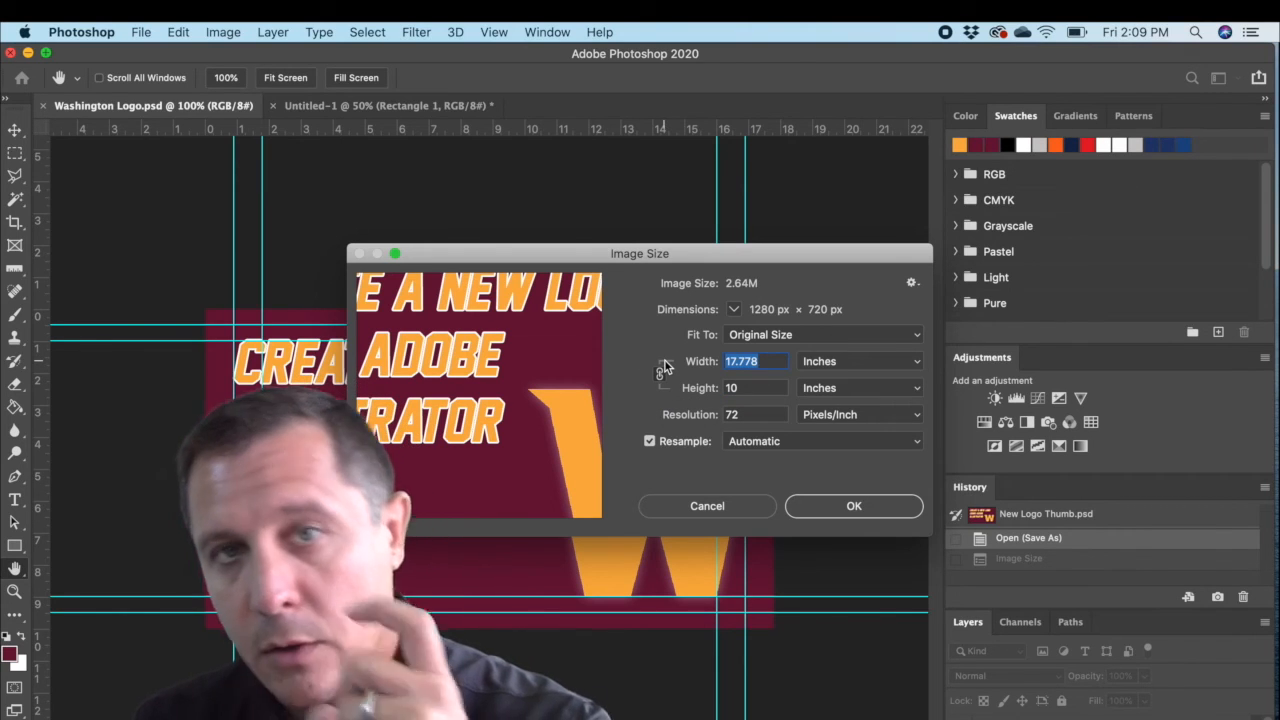
{"action": "left_click", "coordinate": [746, 389]}
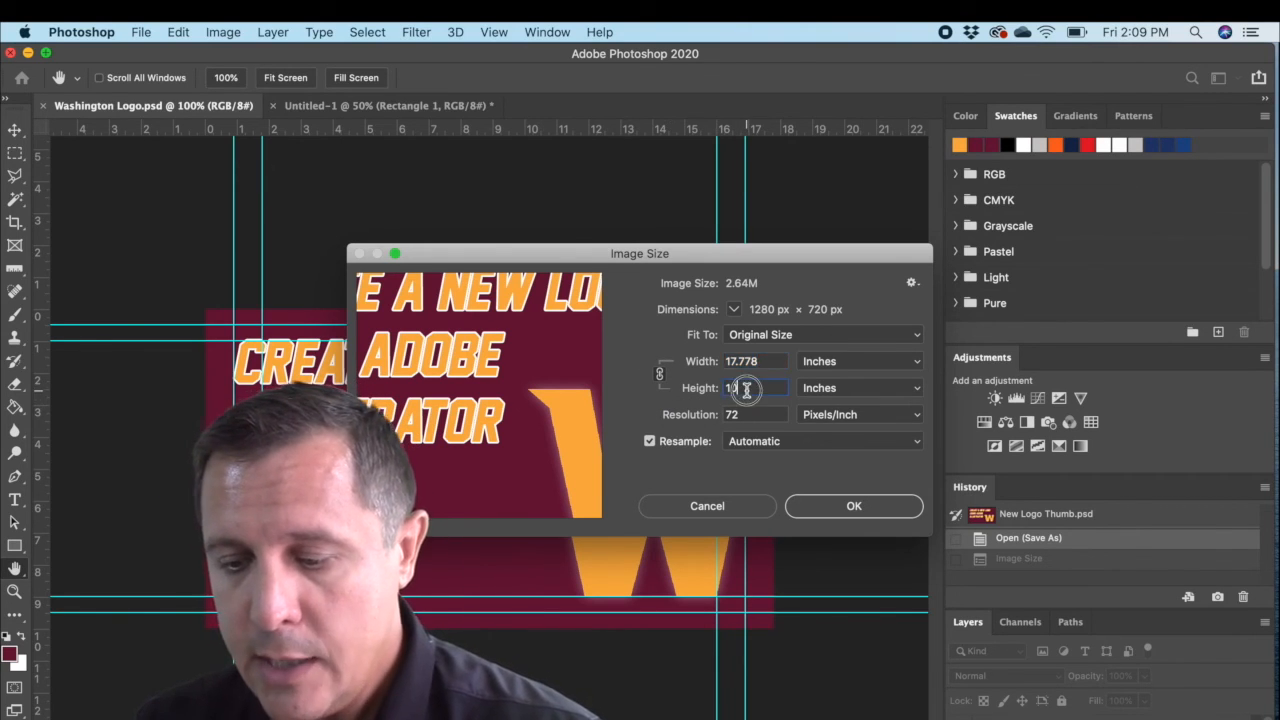
{"action": "left_click_drag", "start_coordinate": [746, 389], "coordinate": [703, 388]}
{"action": "type", "text": "15"}
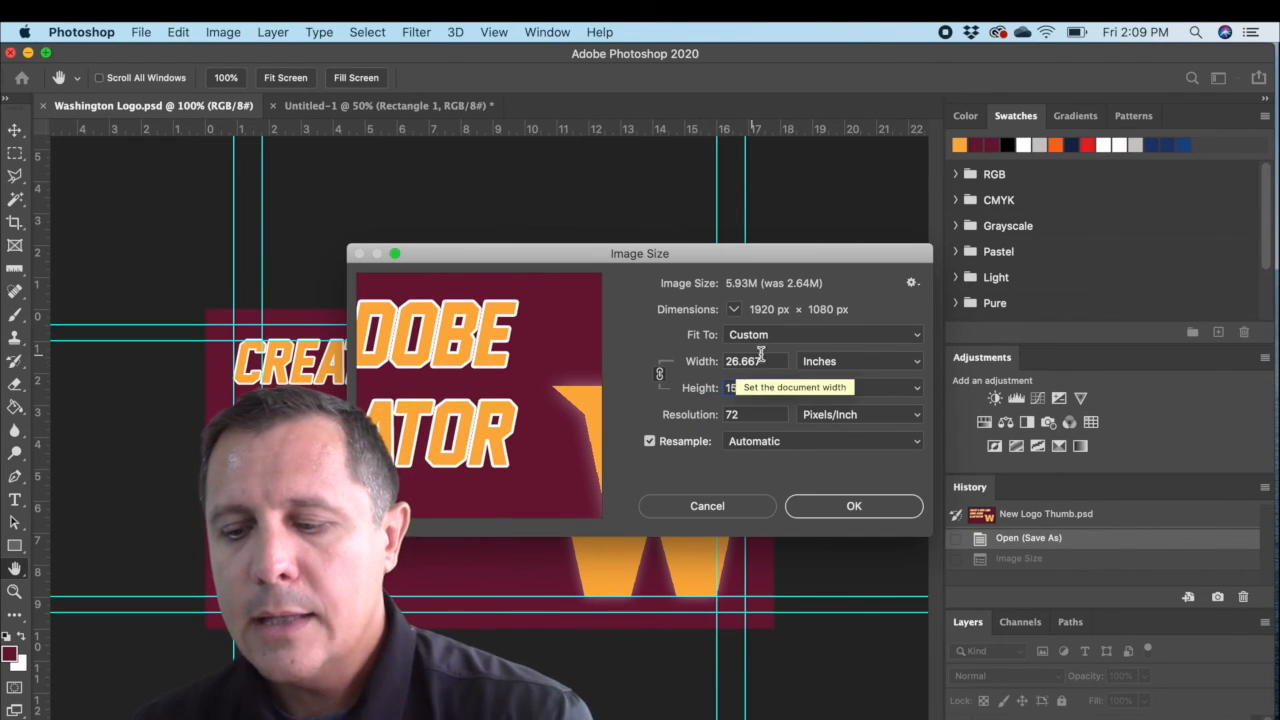
{"action": "left_click", "coordinate": [841, 508]}
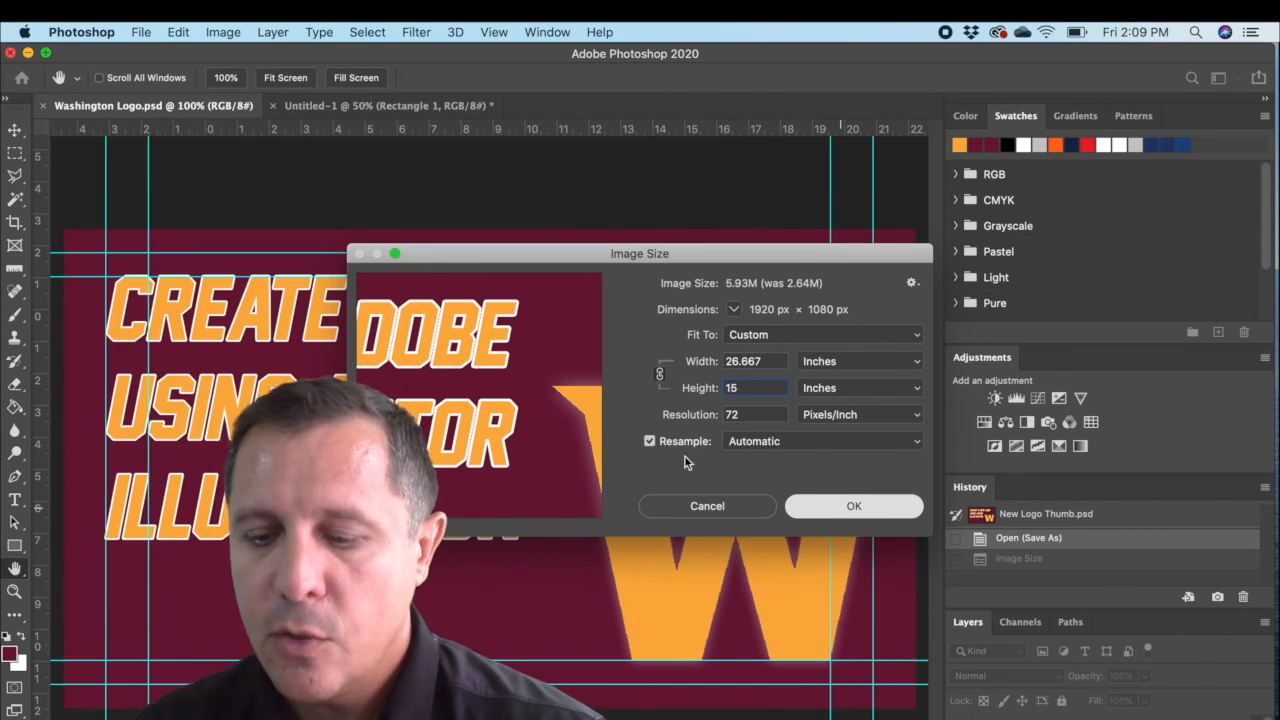